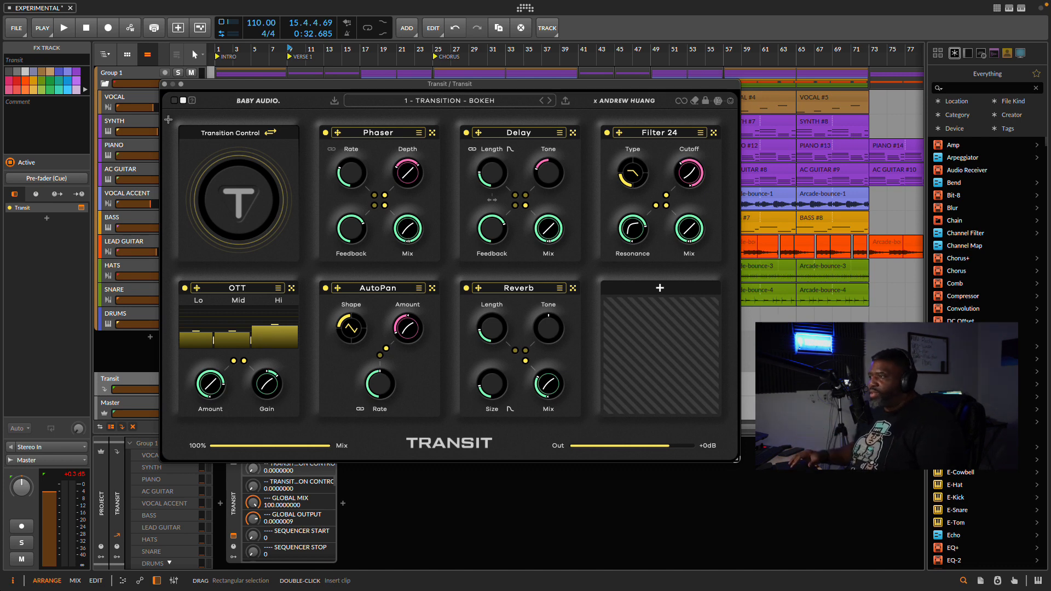
# Try the plugin's light color scheme and return to the dark color scheme.
pyautogui.click(183, 100)
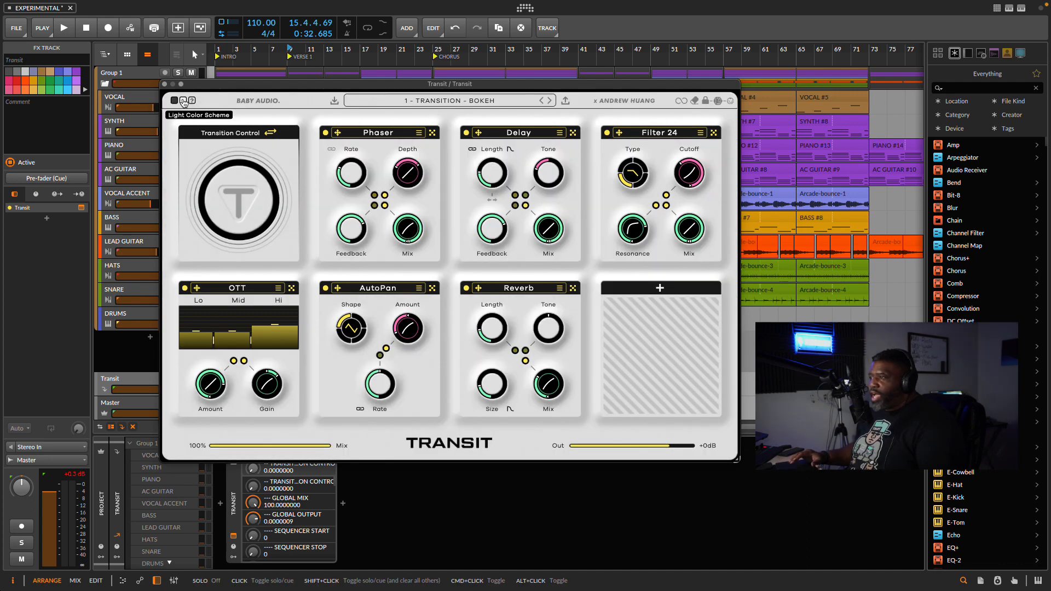
pyautogui.click(174, 102)
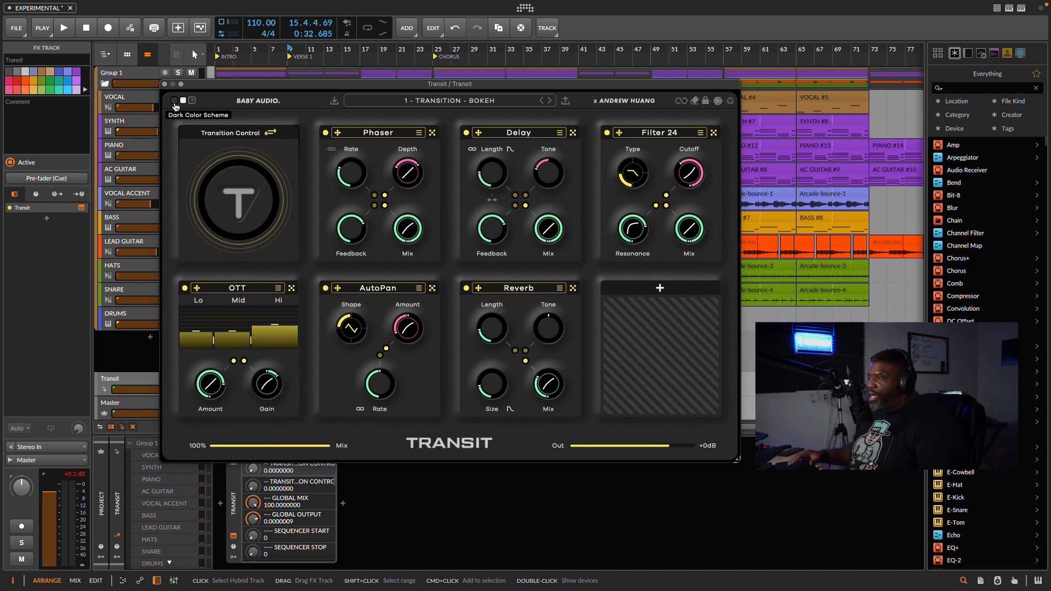
# Look through the preset browser's User category and the preset loading dialog, closing both without loading a preset.
pyautogui.click(475, 103)
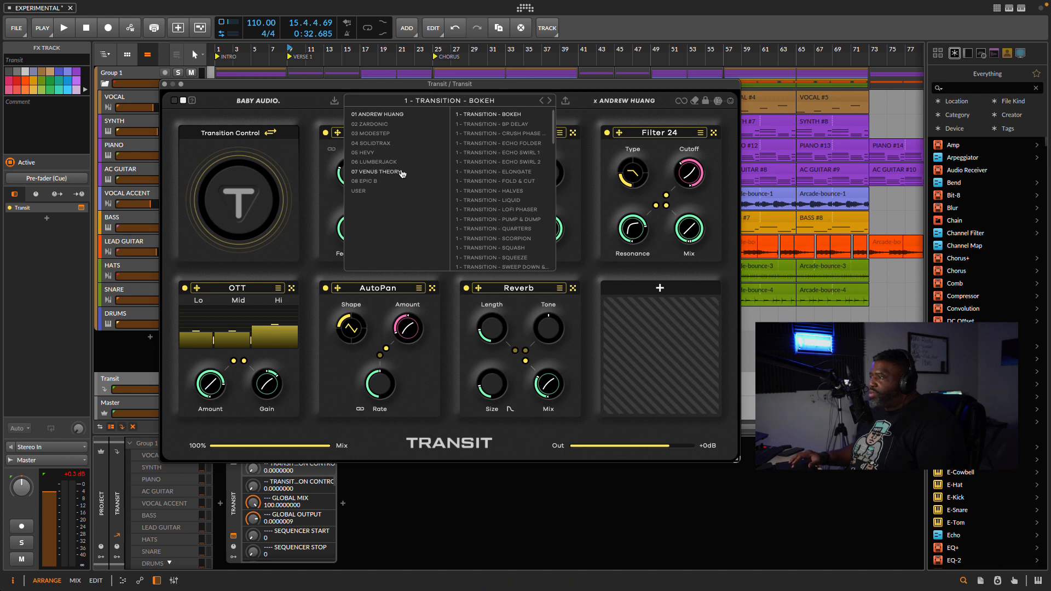
pyautogui.click(365, 192)
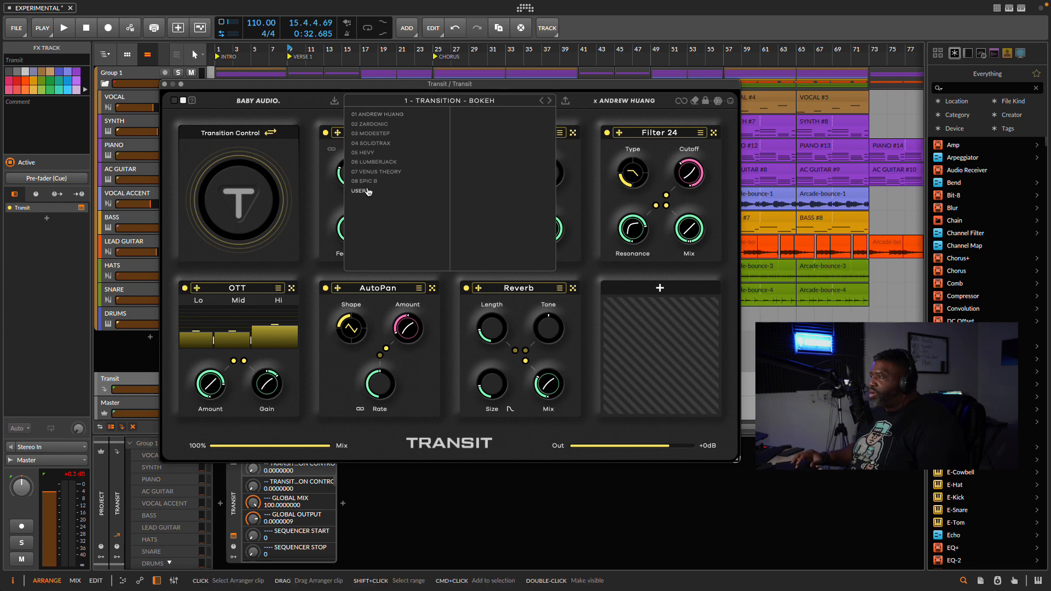
pyautogui.click(571, 93)
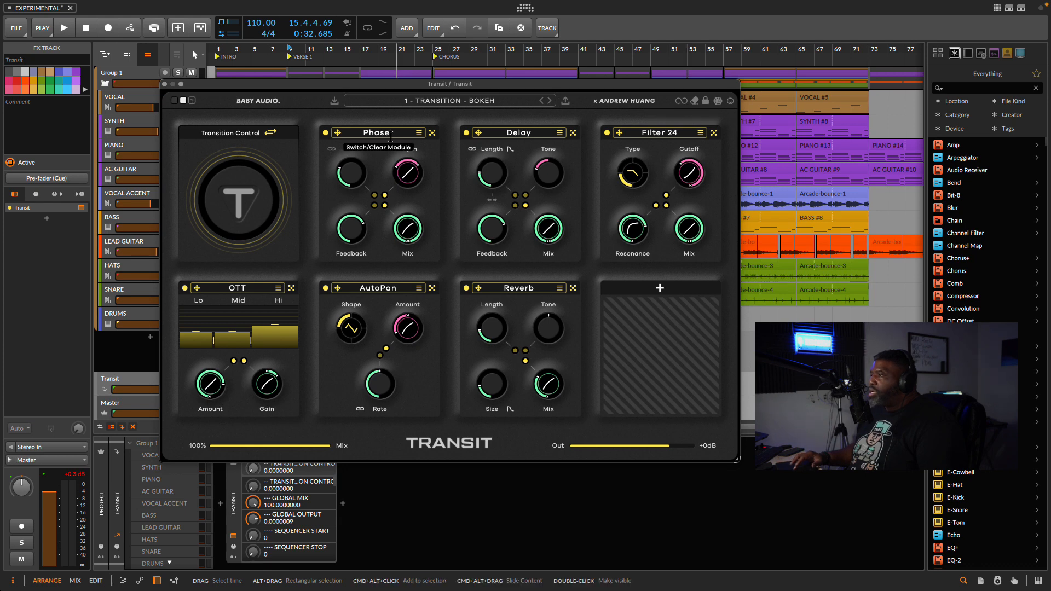
pyautogui.click(283, 104)
pyautogui.click(300, 129)
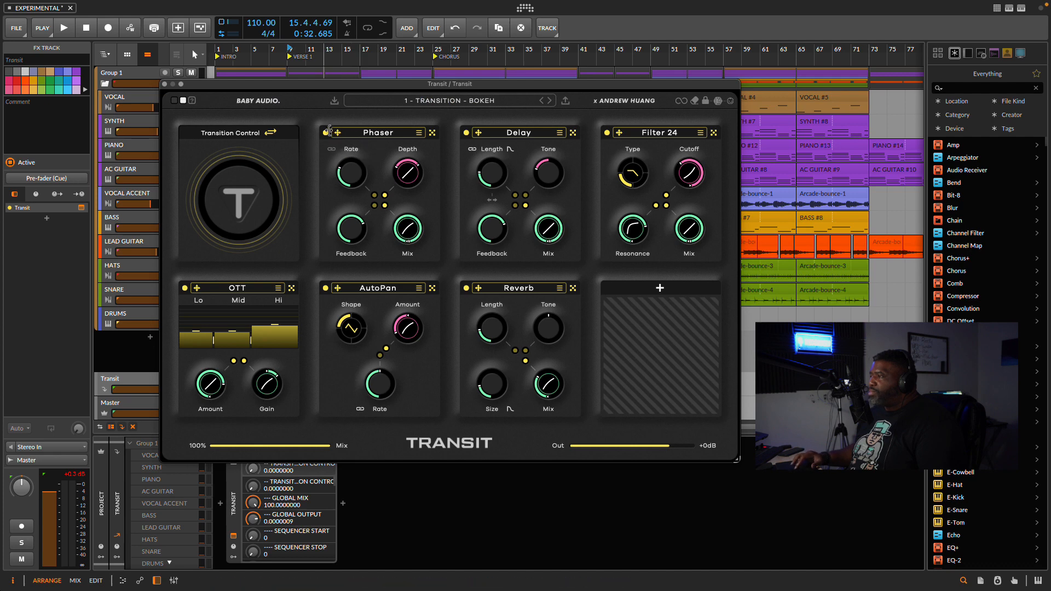
pyautogui.click(336, 103)
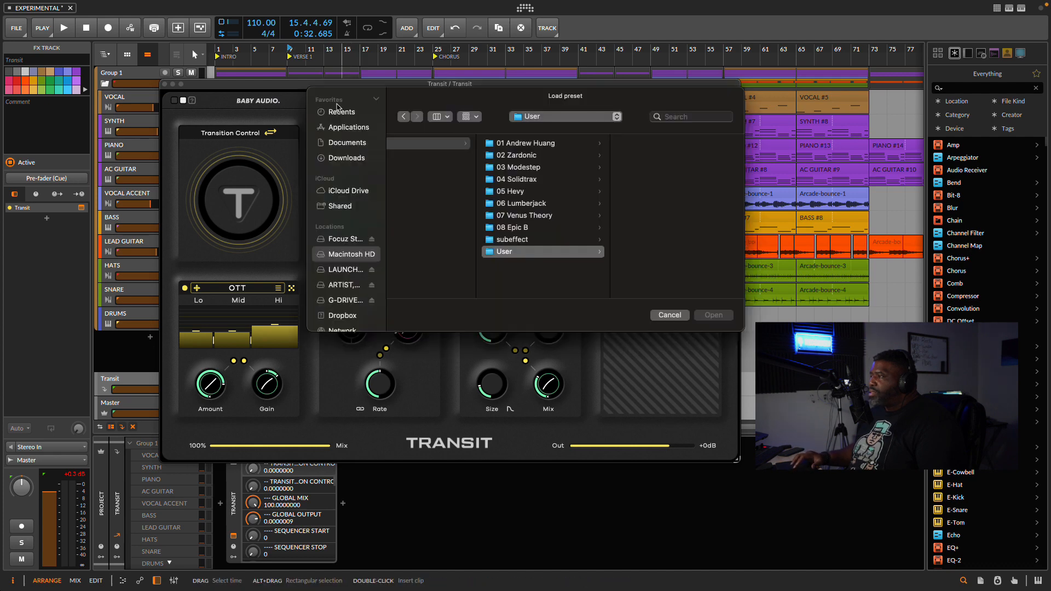
pyautogui.click(669, 316)
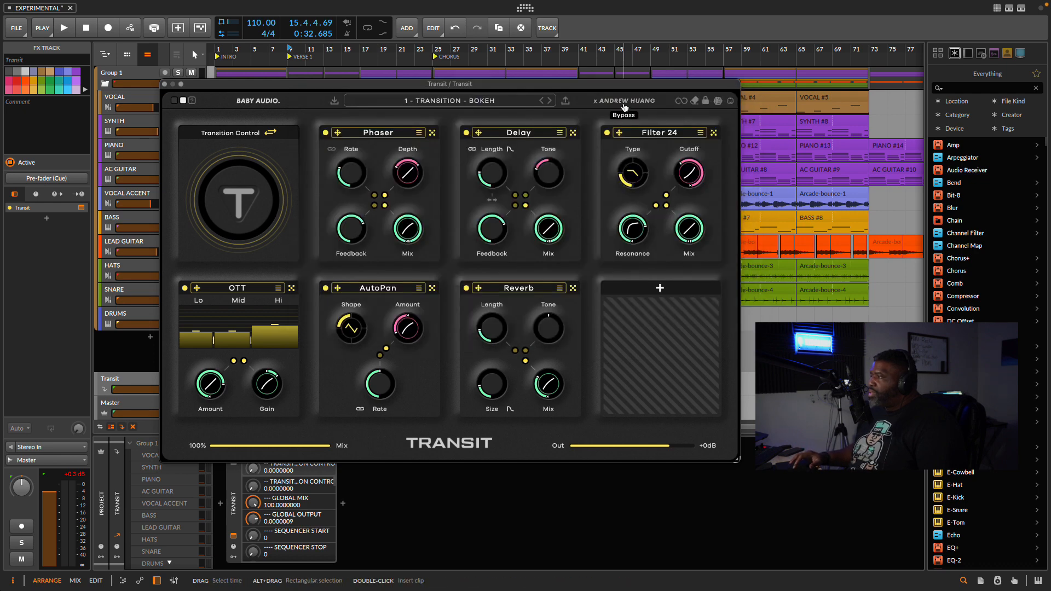
# Step through the factory presets and load 1 - Transition - BP Delay.
pyautogui.click(550, 101)
pyautogui.click(550, 101)
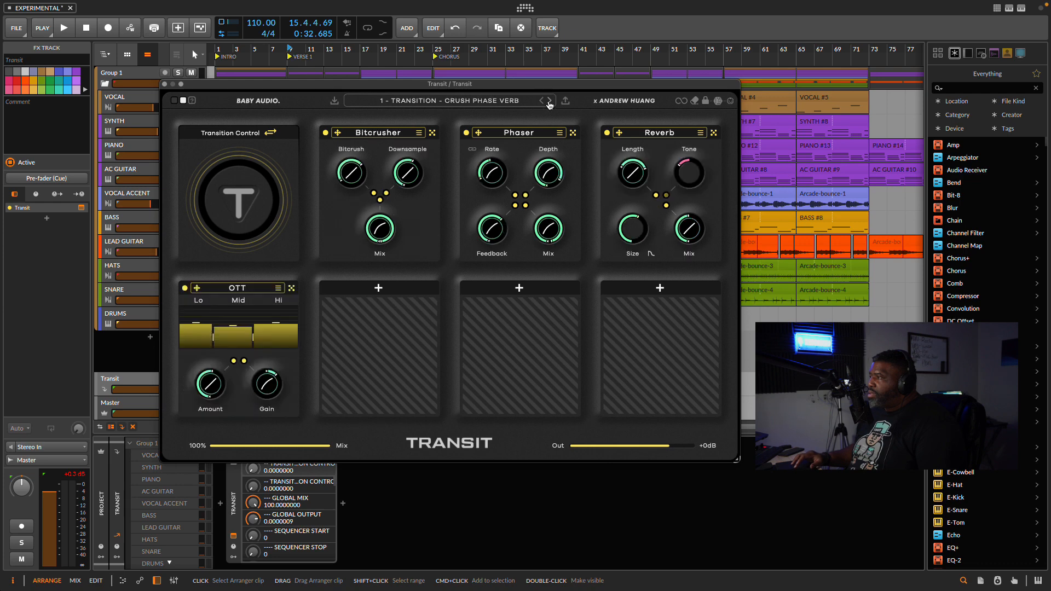
pyautogui.click(540, 101)
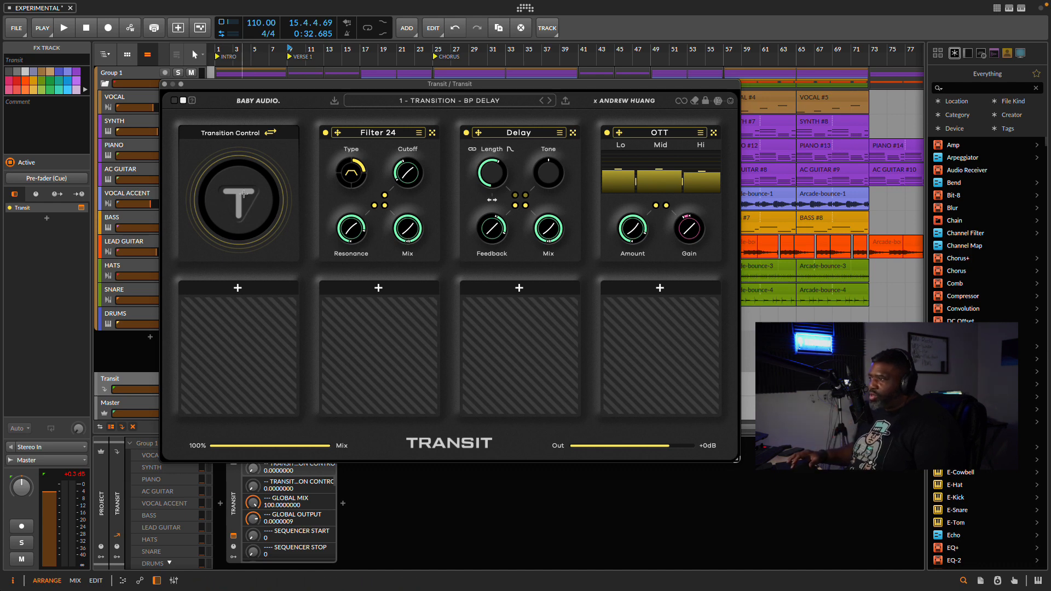
pyautogui.moveTo(255, 207); pyautogui.dragTo(244, 255)
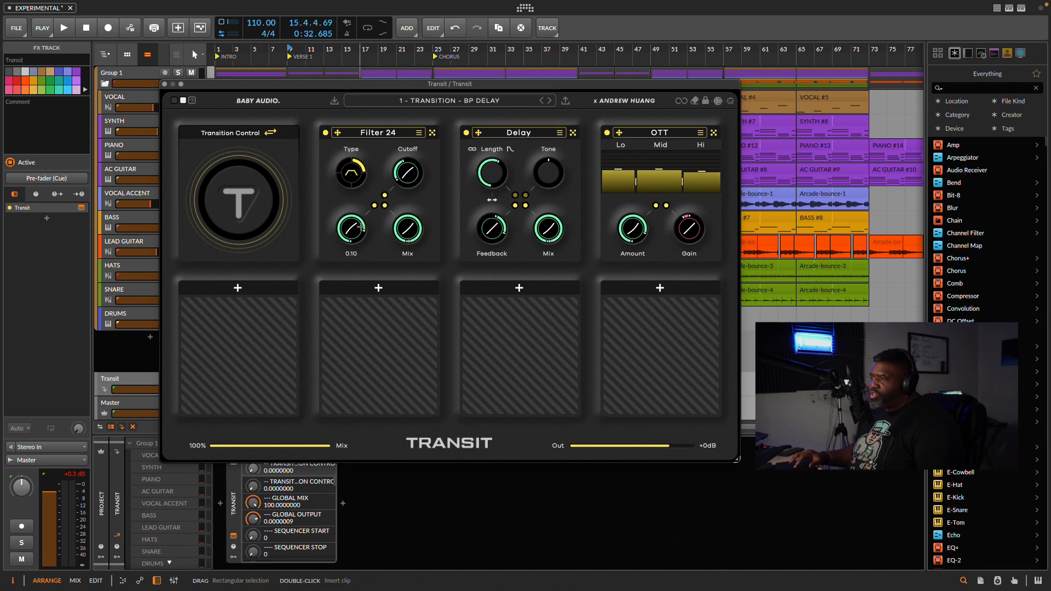
# Replace the Filter 24 module in the first effect slot with a Phaser.
pyautogui.click(382, 134)
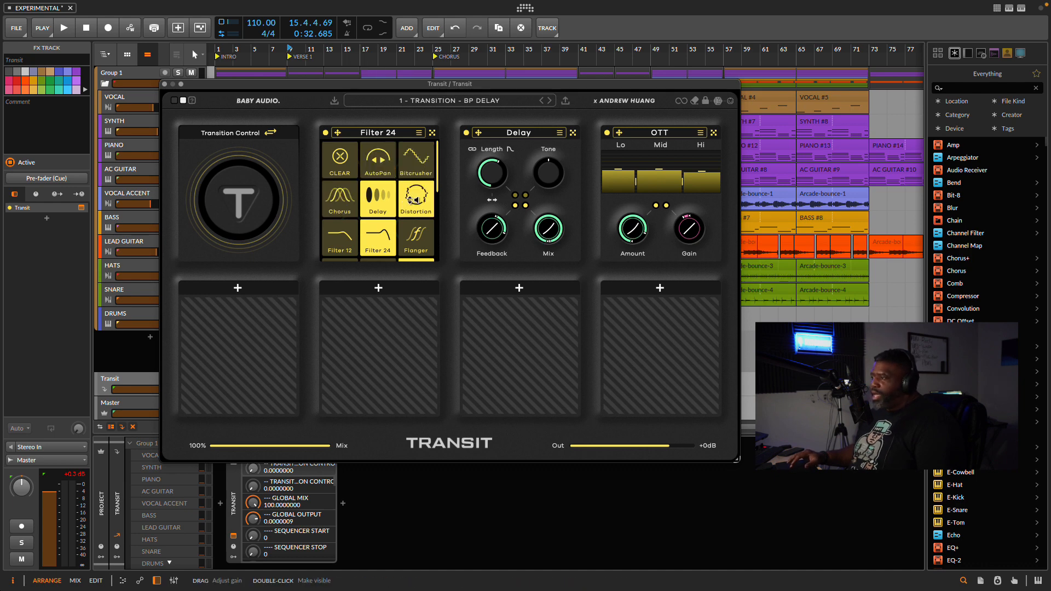
pyautogui.scroll(-3, 350, 224)
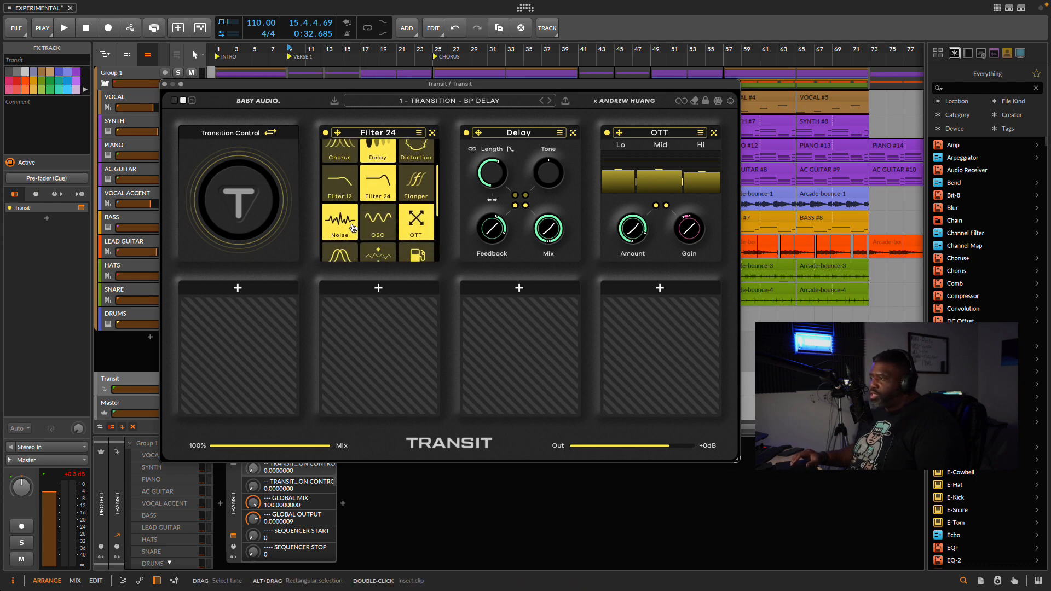
pyautogui.scroll(-2, 353, 229)
pyautogui.click(394, 199)
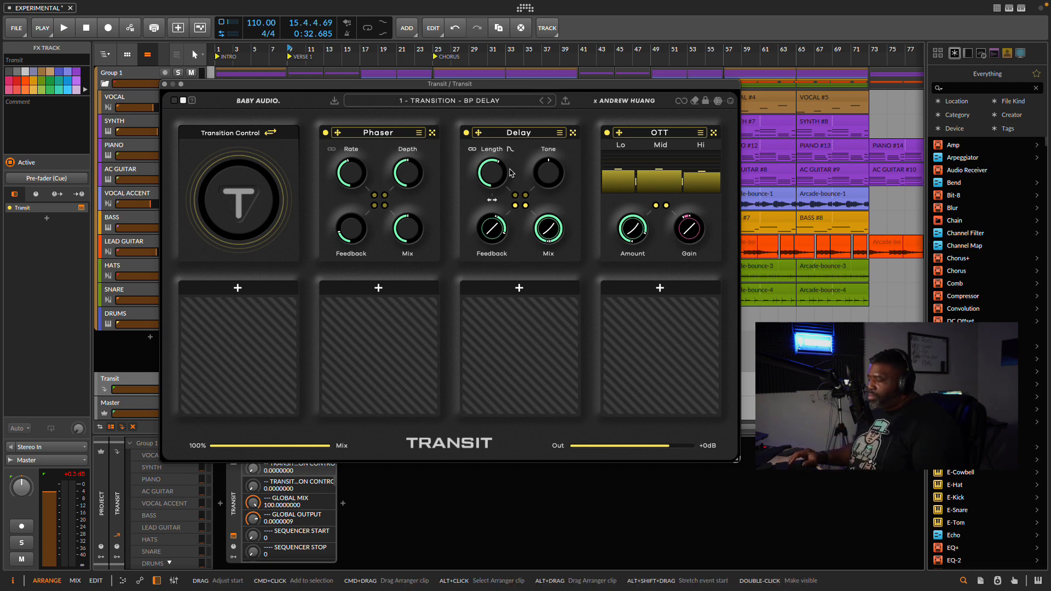
# Move the plugin window clear of the track headers and add a Chorus module to the first empty slot.
pyautogui.moveTo(304, 86); pyautogui.dragTo(437, 84)
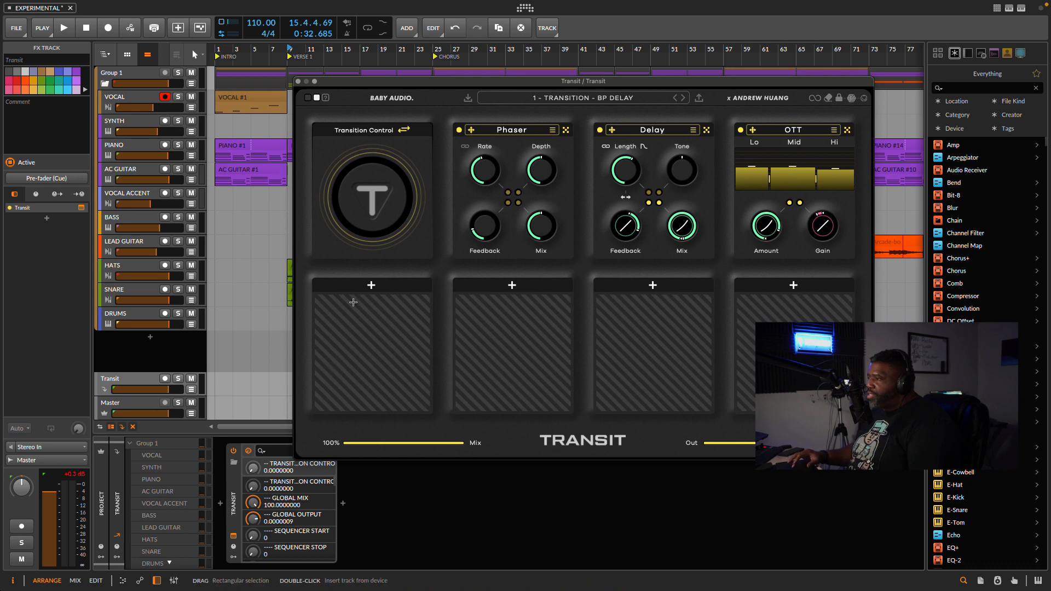
pyautogui.click(371, 285)
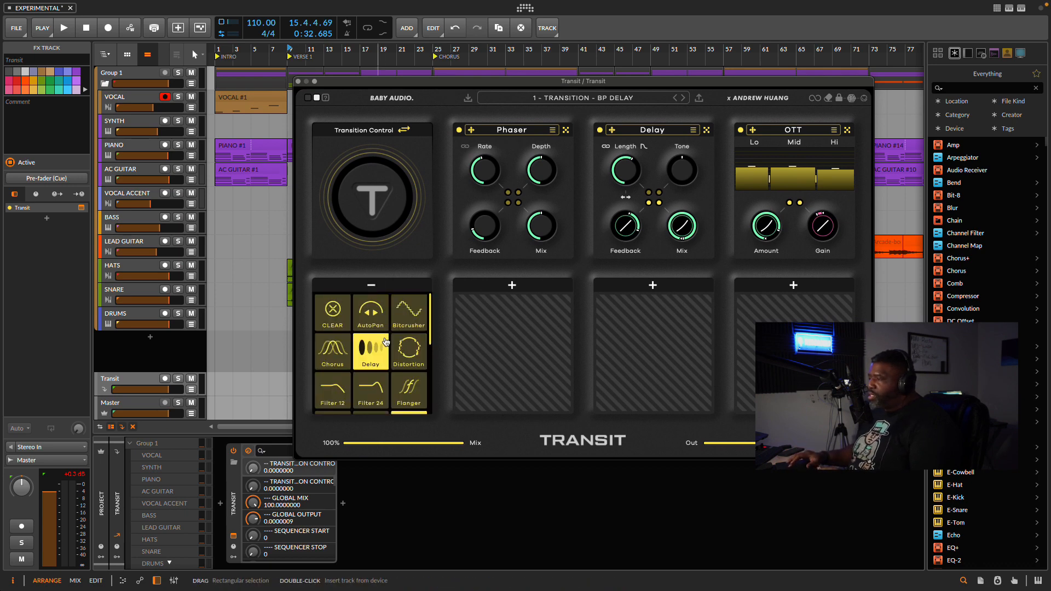
pyautogui.scroll(-2, 382, 358)
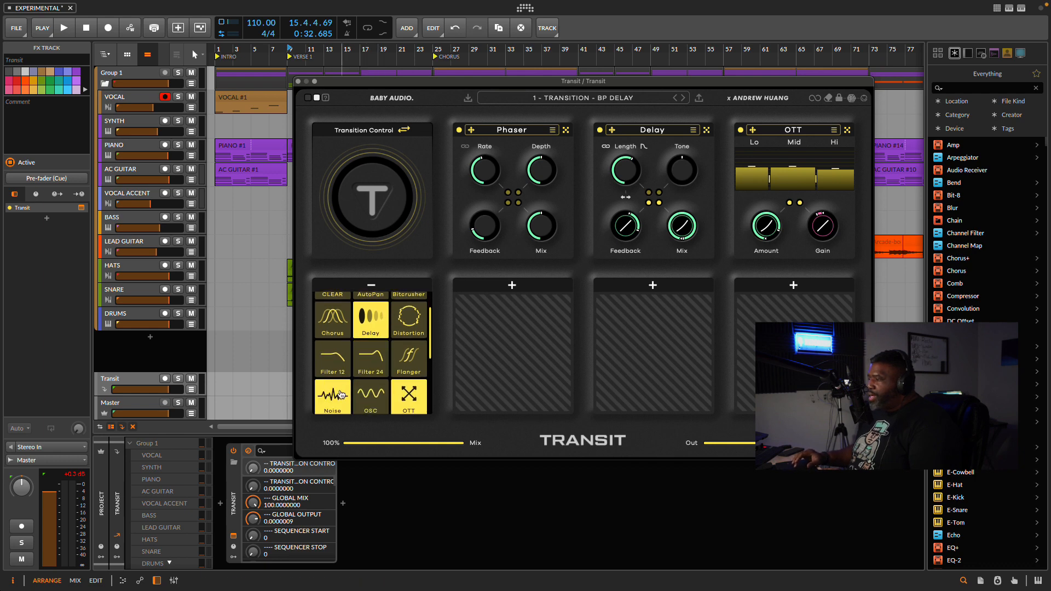
pyautogui.click(336, 327)
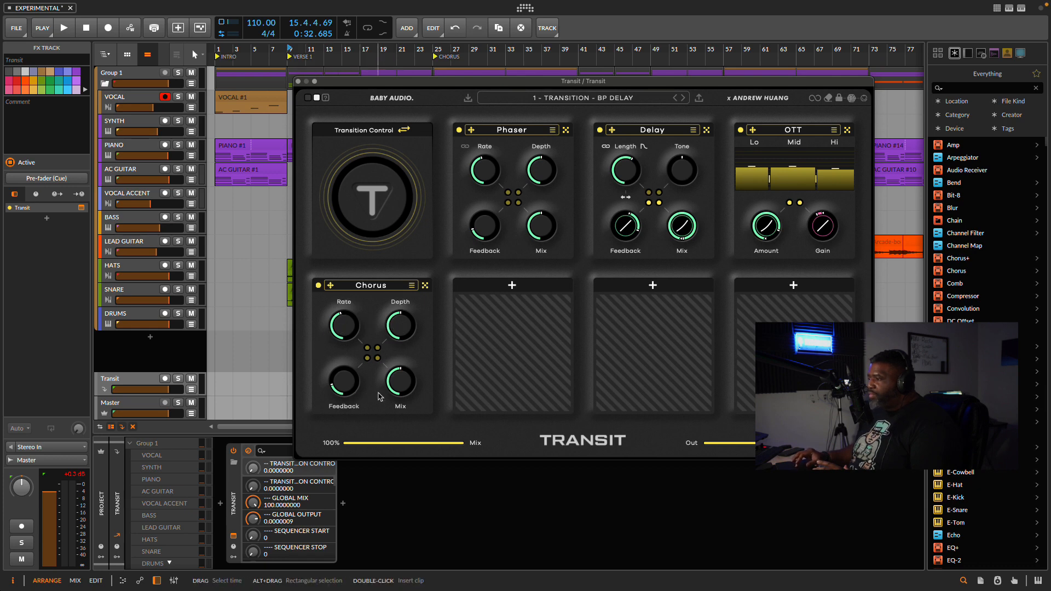
# Set the static Rate of the Chorus module to 1.00 Hz.
pyautogui.moveTo(343, 329)
pyautogui.mouseDown()
pyautogui.moveTo(345, 296)
pyautogui.moveTo(340, 347)
pyautogui.moveTo(342, 287)
pyautogui.moveTo(339, 345)
pyautogui.mouseUp()
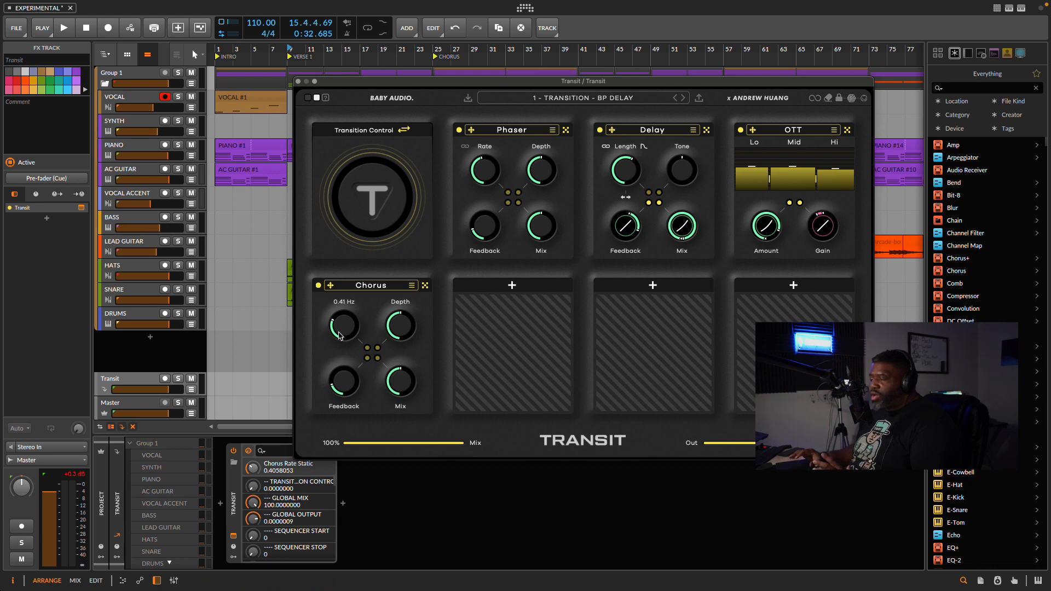
pyautogui.moveTo(338, 334)
pyautogui.mouseDown()
pyautogui.moveTo(346, 390)
pyautogui.moveTo(347, 324)
pyautogui.mouseUp()
pyautogui.doubleClick(342, 325)
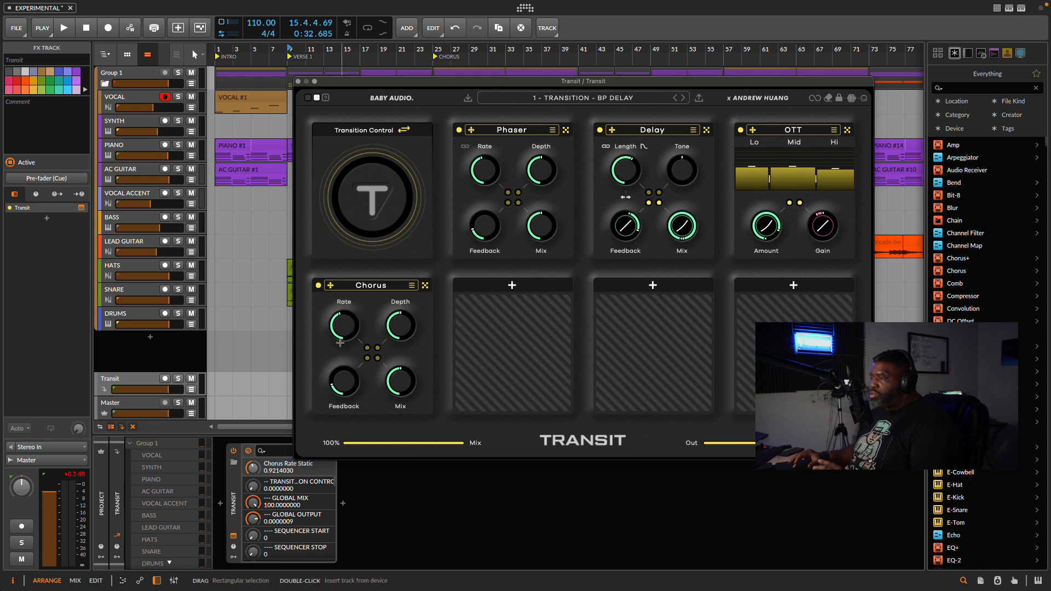
pyautogui.moveTo(344, 340); pyautogui.dragTo(351, 403)
pyautogui.scroll(5, 351, 343)
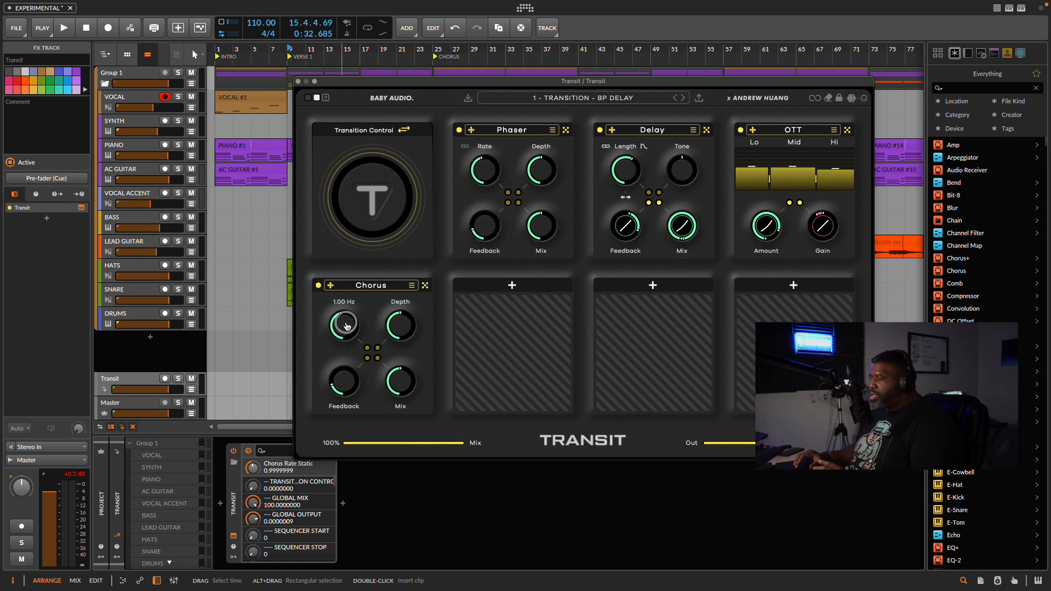
# Link the Chorus Rate to the Transition Control and adjust its end value and response curve.
pyautogui.click(367, 348)
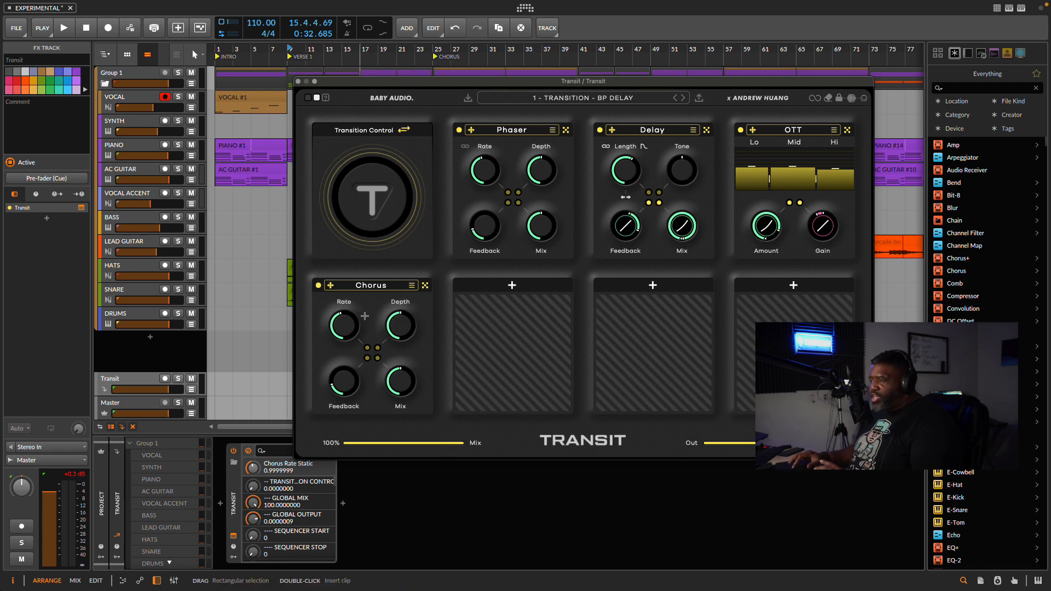
pyautogui.moveTo(373, 186)
pyautogui.mouseDown()
pyautogui.moveTo(380, 137)
pyautogui.moveTo(376, 189)
pyautogui.mouseUp()
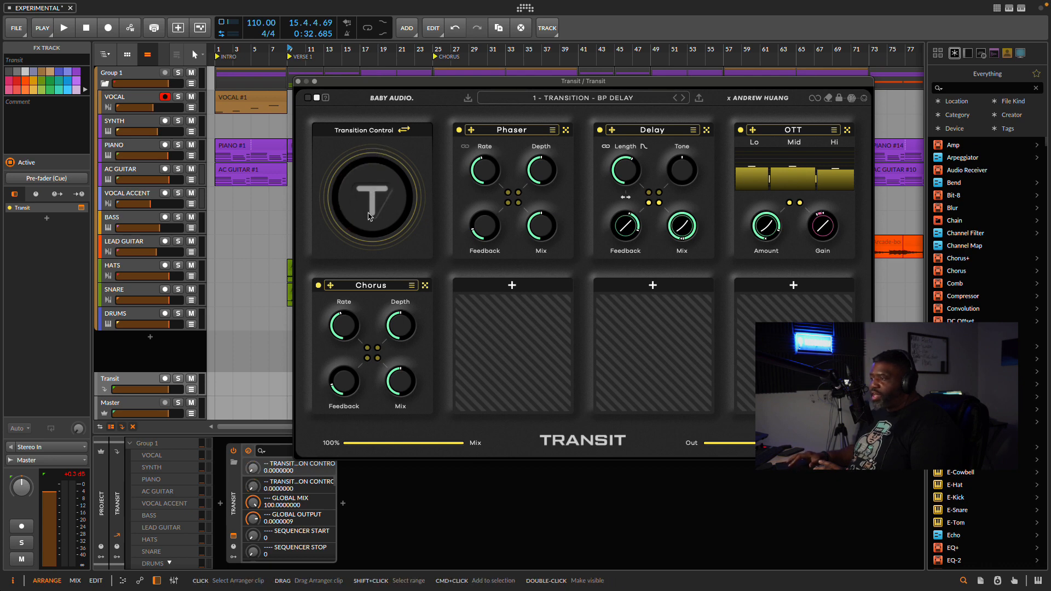
pyautogui.moveTo(346, 326)
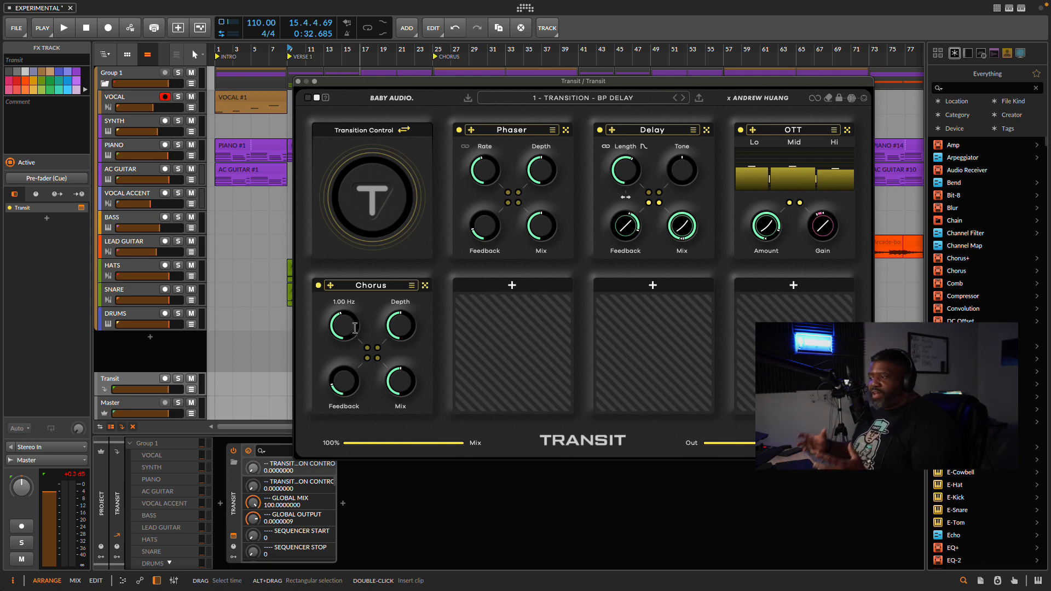
pyautogui.click(345, 321)
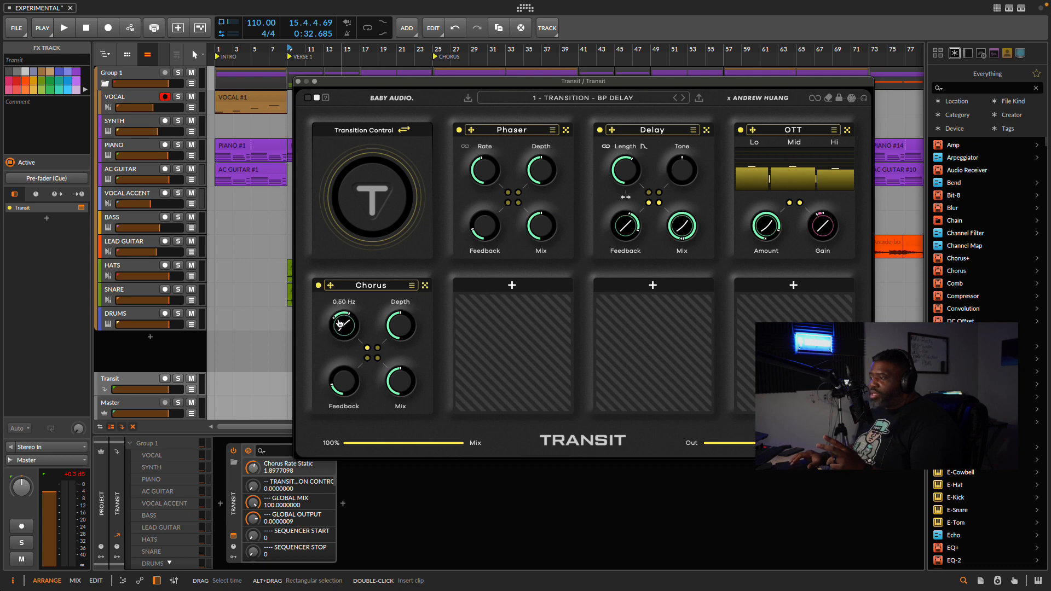
pyautogui.moveTo(341, 313); pyautogui.dragTo(341, 345)
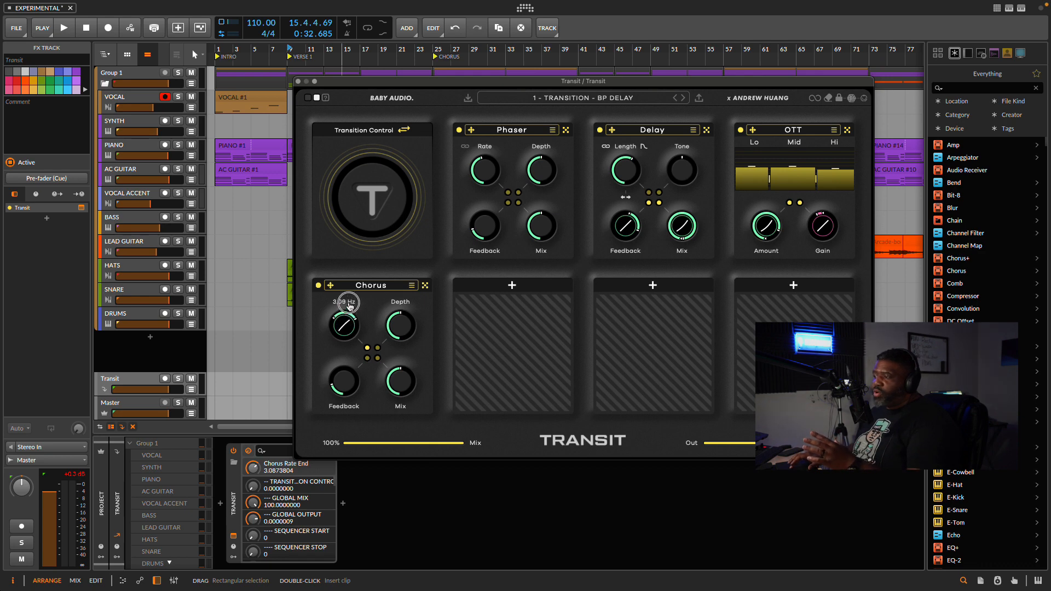
pyautogui.moveTo(342, 339); pyautogui.dragTo(326, 325)
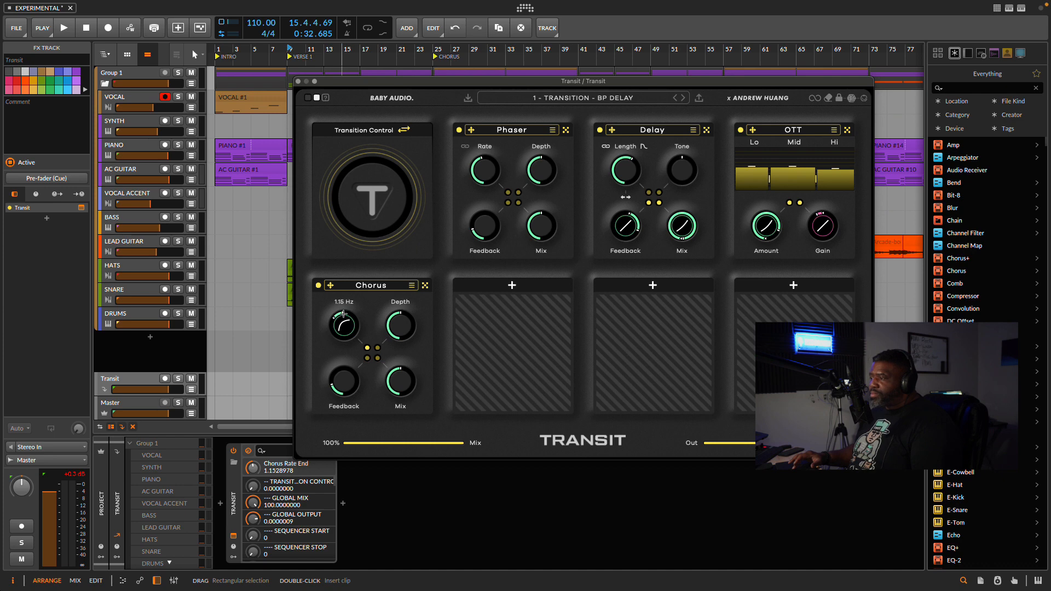
pyautogui.moveTo(344, 312); pyautogui.dragTo(345, 288)
# Reshape the Chorus Rate motion with a start of about 0.49 Hz, and sweep the Transition Control, leaving it at about 12%.
pyautogui.moveTo(368, 210)
pyautogui.mouseDown()
pyautogui.moveTo(365, 181)
pyautogui.moveTo(370, 221)
pyautogui.mouseUp()
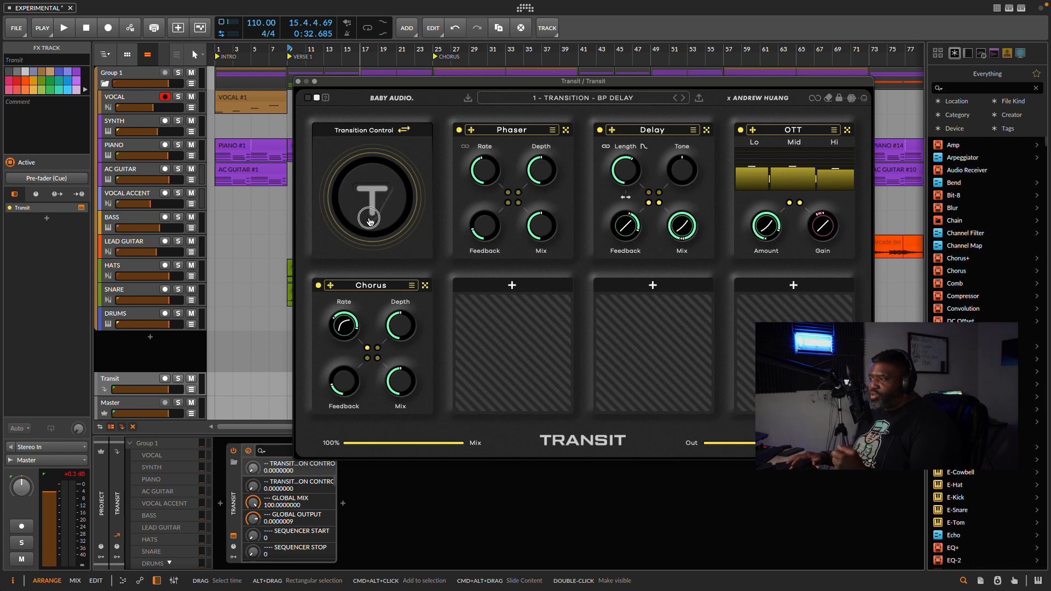
pyautogui.moveTo(343, 324)
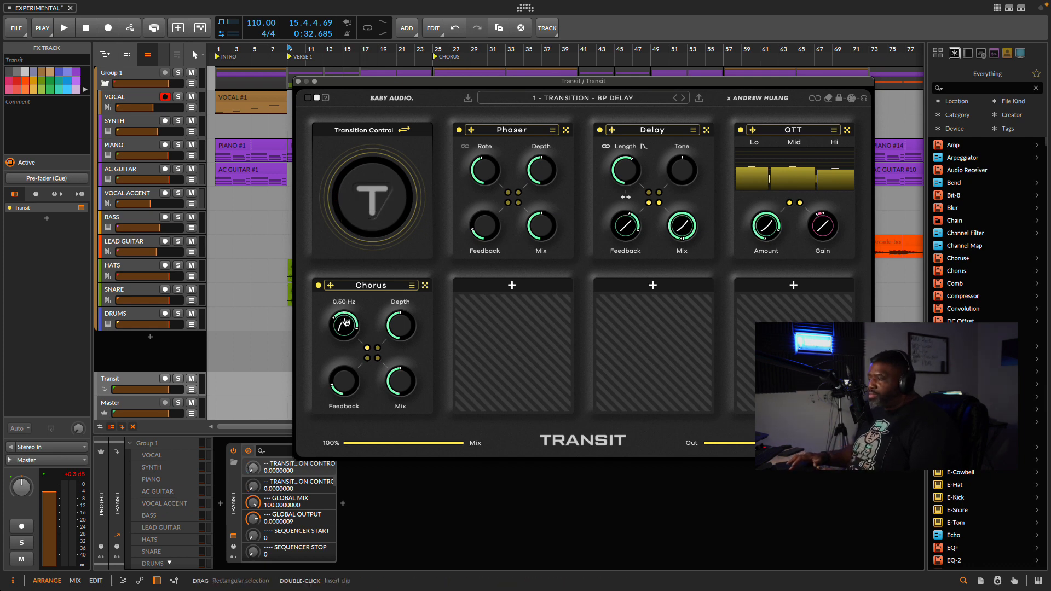
pyautogui.moveTo(347, 323); pyautogui.dragTo(346, 323)
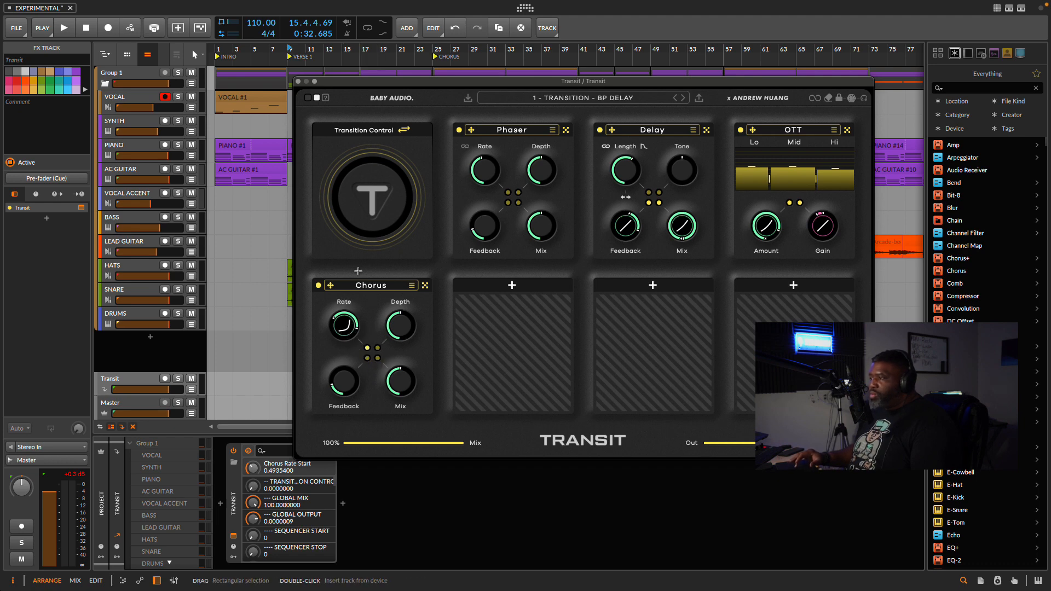
pyautogui.moveTo(364, 230); pyautogui.dragTo(369, 121)
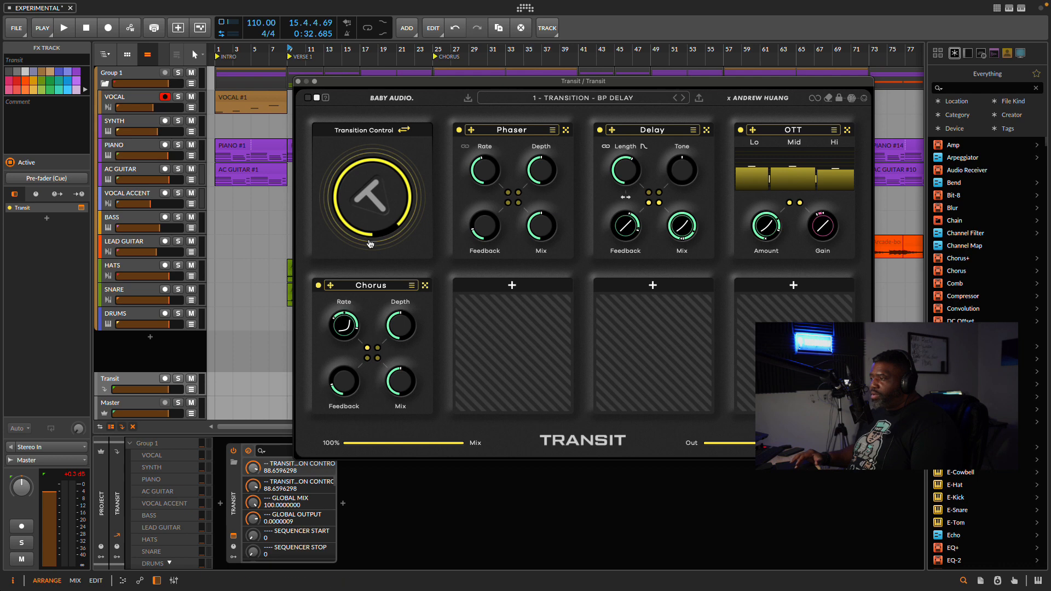
pyautogui.moveTo(370, 225); pyautogui.dragTo(370, 284)
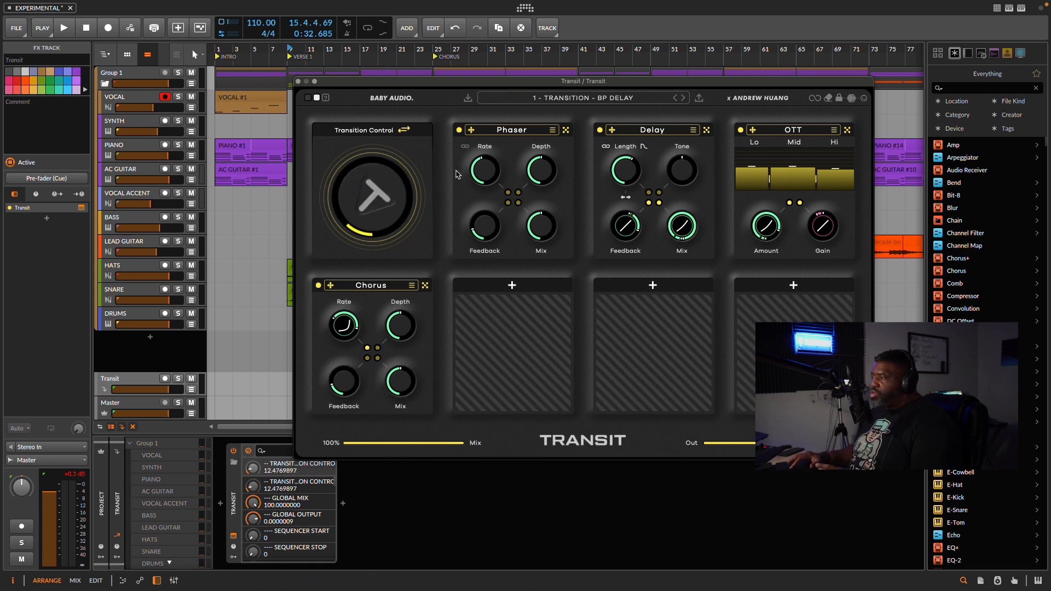
# Link the Chorus Depth to the Transition Control and set its end value to about 87%.
pyautogui.click(377, 349)
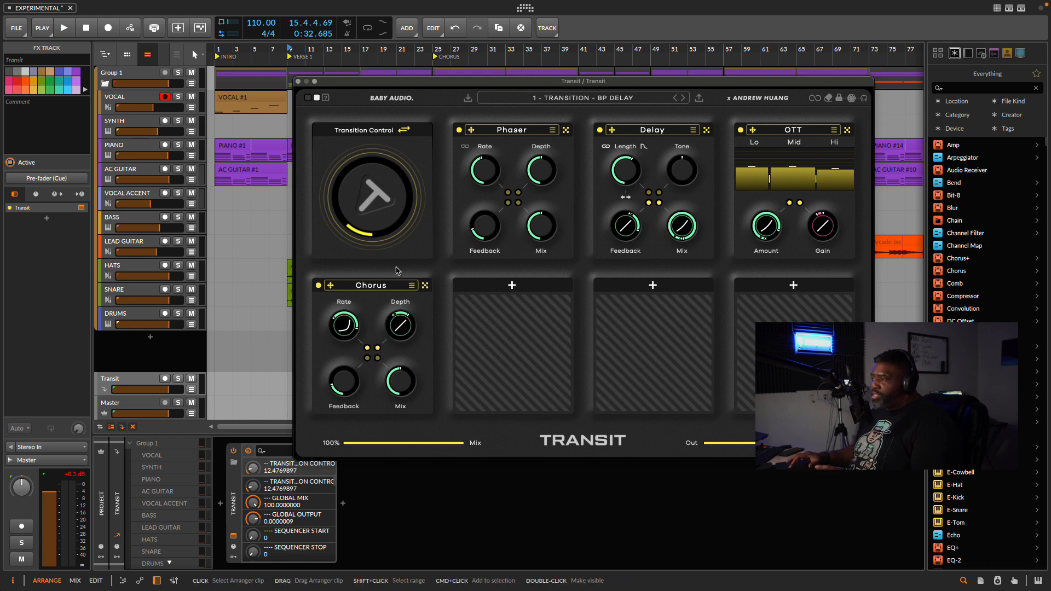
pyautogui.moveTo(407, 316)
pyautogui.moveTo(407, 313)
pyautogui.mouseDown()
pyautogui.moveTo(396, 253)
pyautogui.moveTo(396, 376)
pyautogui.moveTo(396, 291)
pyautogui.moveTo(405, 317)
pyautogui.mouseUp()
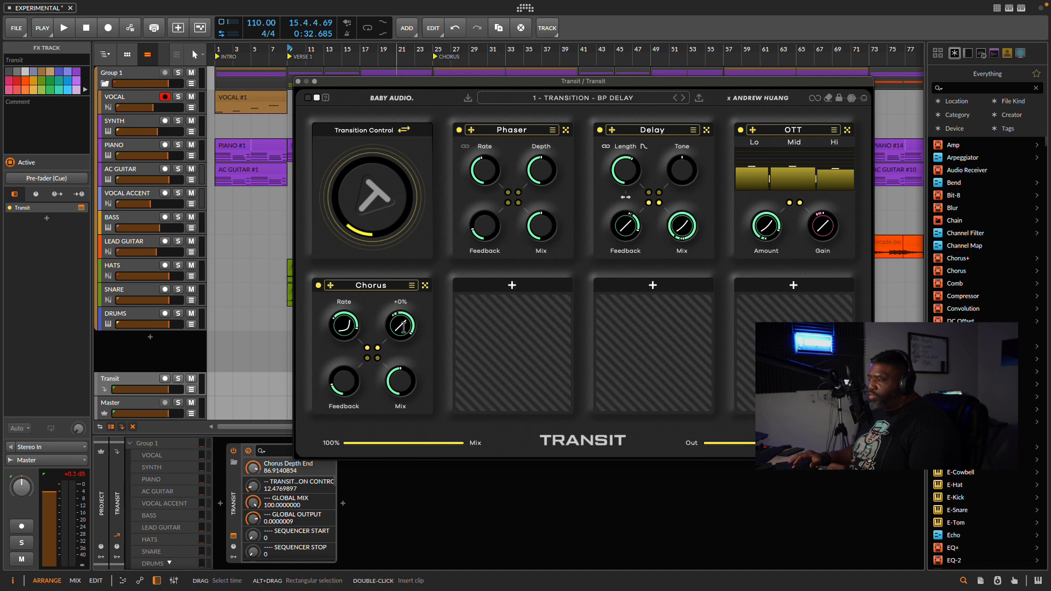
pyautogui.moveTo(404, 327)
pyautogui.mouseDown()
pyautogui.moveTo(374, 291)
pyautogui.moveTo(415, 335)
pyautogui.moveTo(407, 329)
pyautogui.mouseUp()
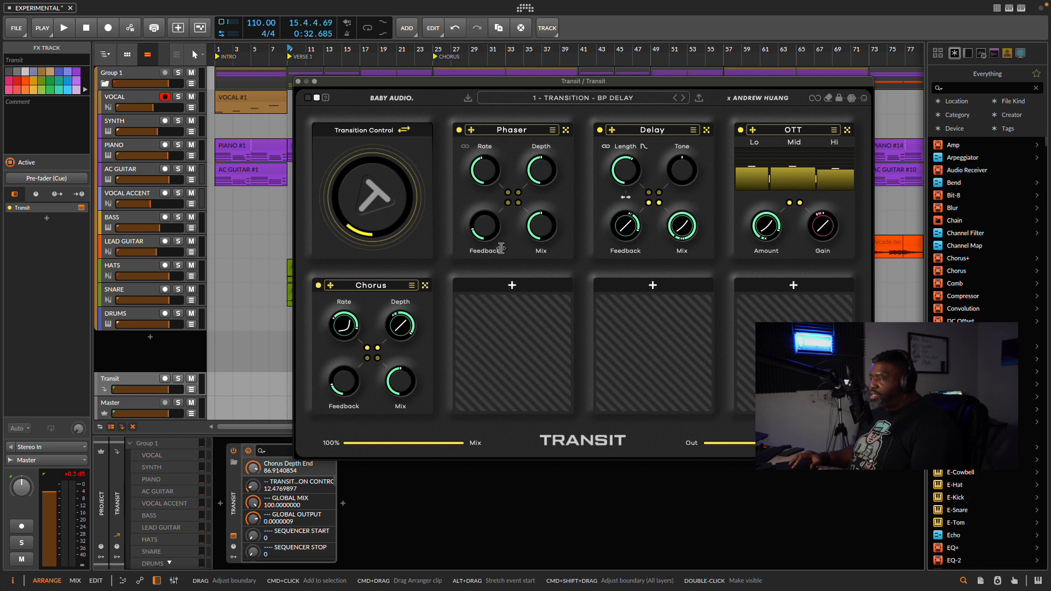
# Return the Transition Control to 0 and sweep it during playback to hear the linked Chorus parameters move.
pyautogui.moveTo(364, 204); pyautogui.dragTo(364, 224)
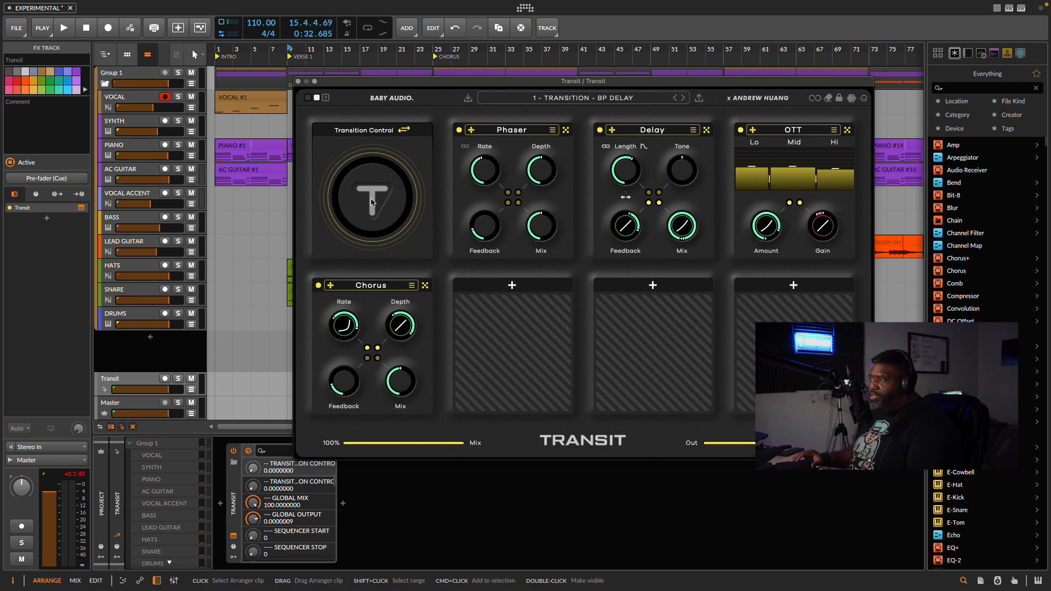
pyautogui.press('space')
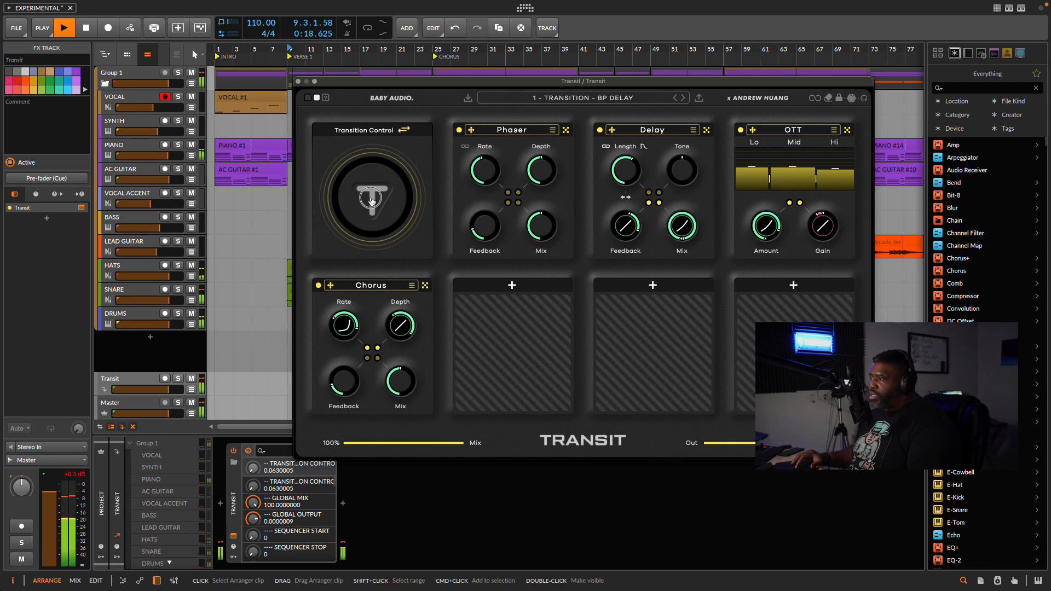
pyautogui.moveTo(371, 200); pyautogui.dragTo(375, 221)
pyautogui.press('space')
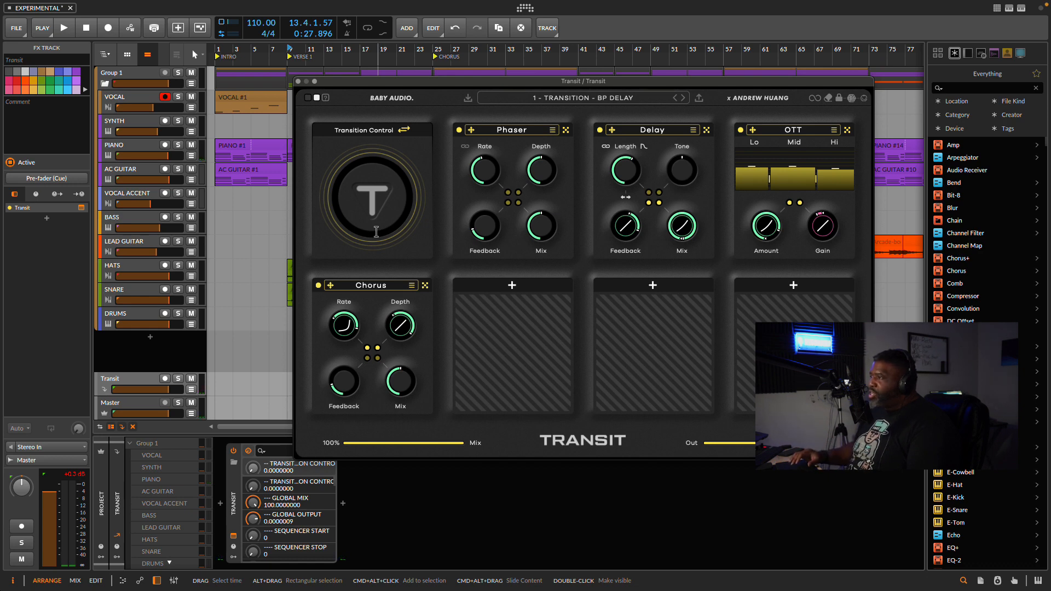
# Move the plugin window off the arrangement, set playback to start at bar 1, and show the Transit track's Mixer Transit send automation.
pyautogui.moveTo(458, 82); pyautogui.dragTo(630, 48)
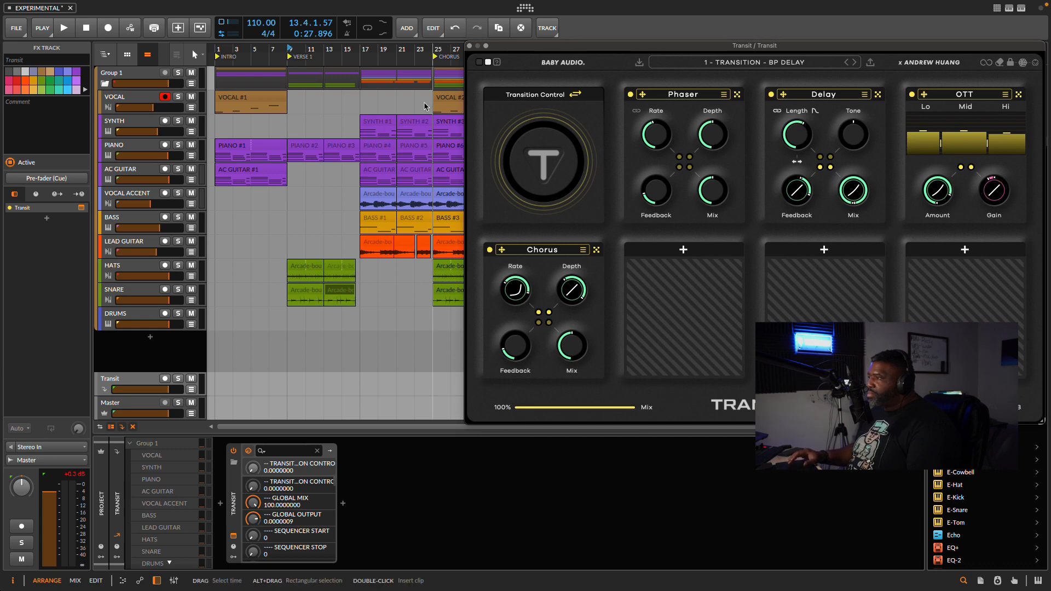
pyautogui.click(219, 48)
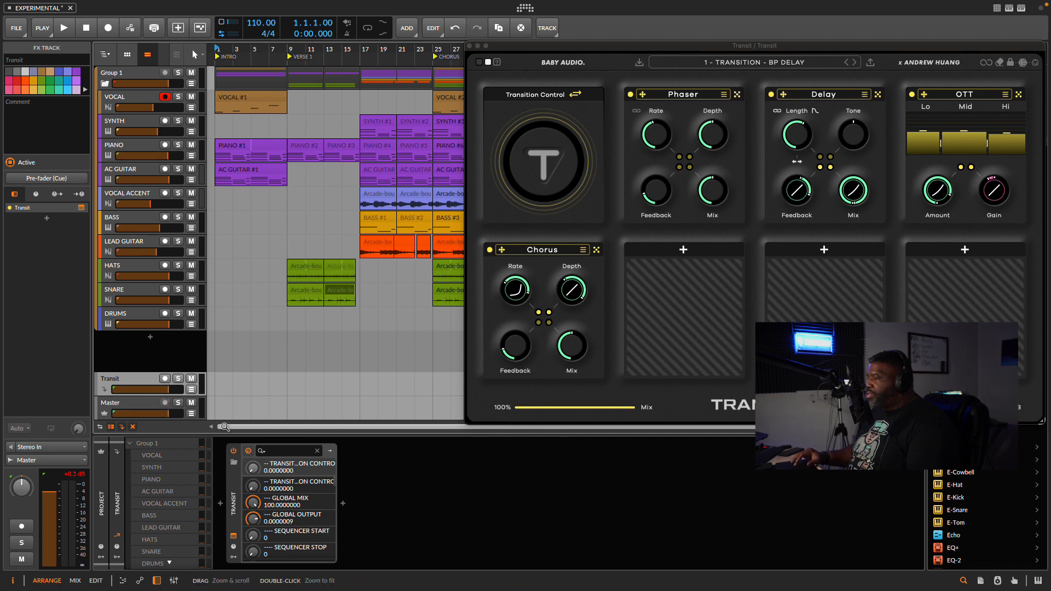
pyautogui.click(191, 391)
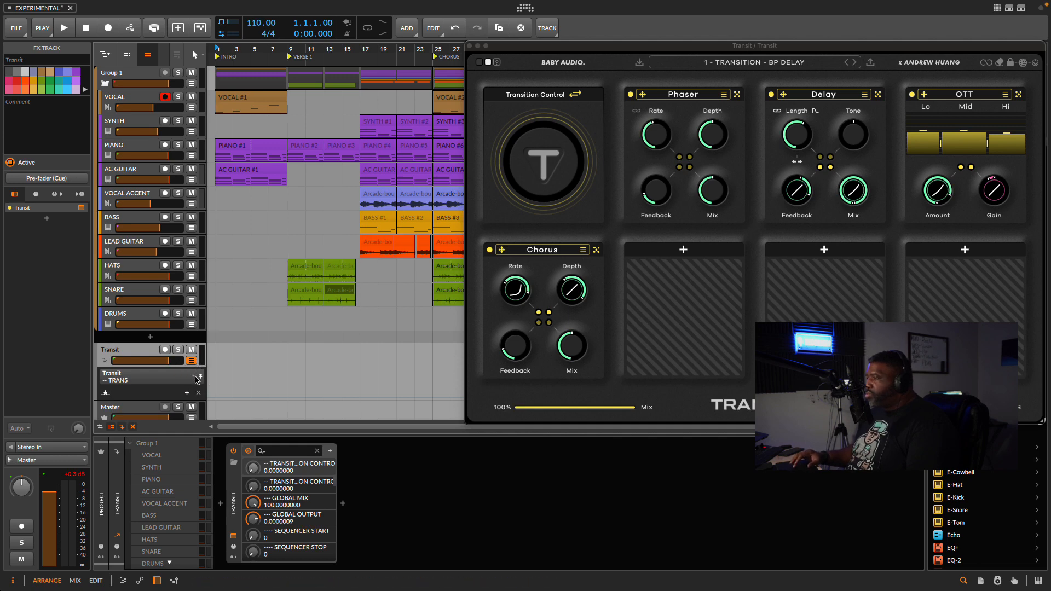
pyautogui.click(195, 381)
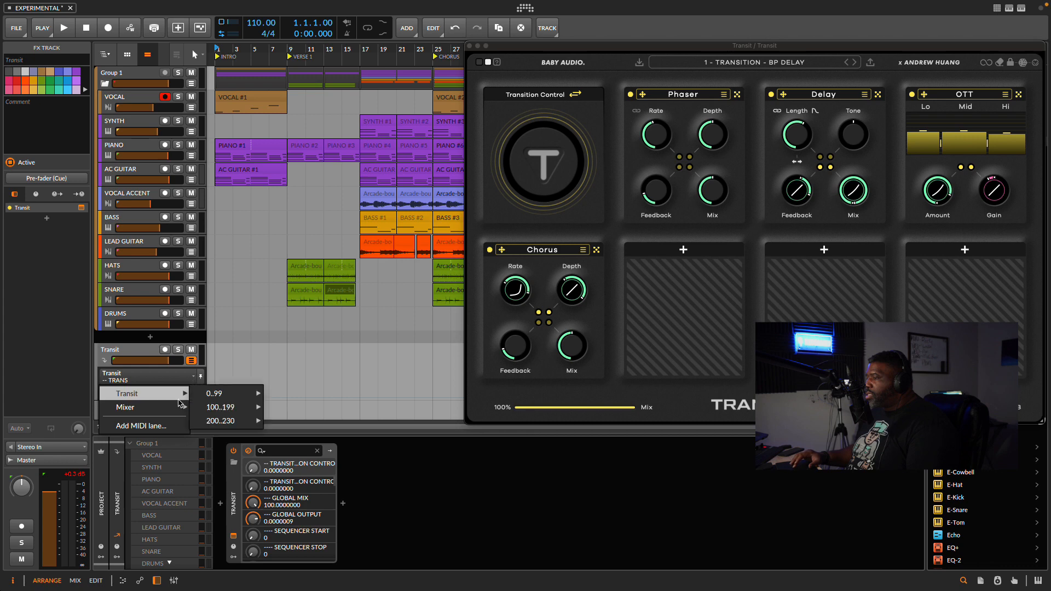
pyautogui.moveTo(172, 407)
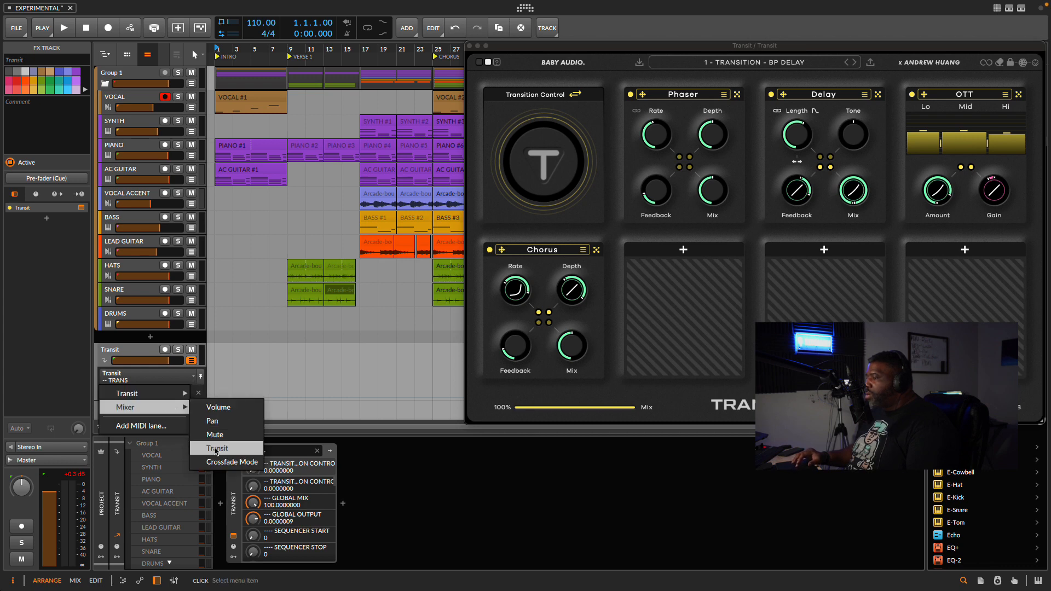
pyautogui.click(217, 448)
# Draw an automation ramp for the Transit send, rising from -Inf dB just before bar 5 to a higher level at bar 9.
pyautogui.click(222, 377)
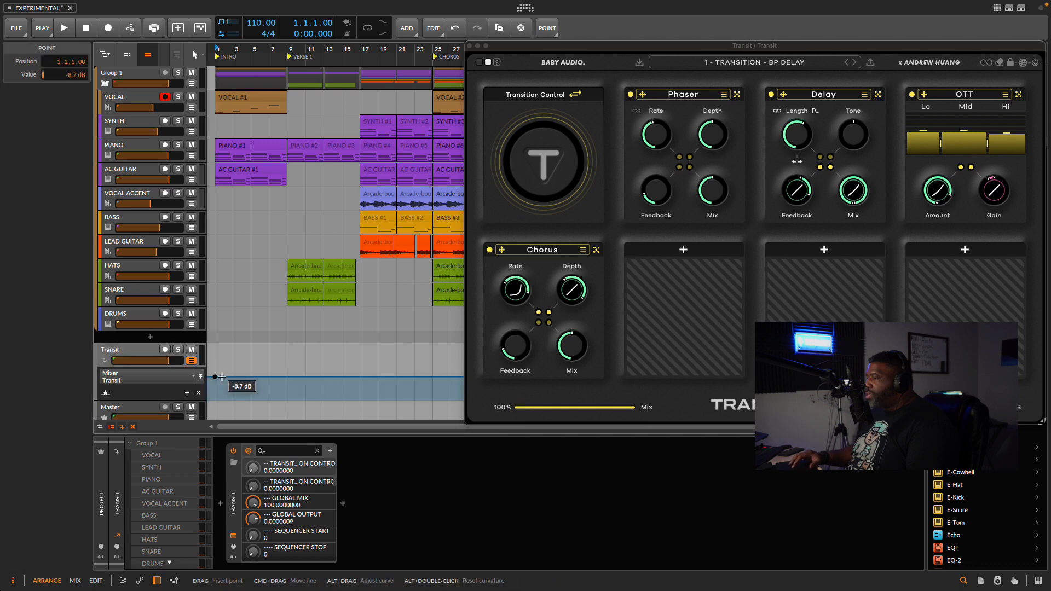
pyautogui.press('space')
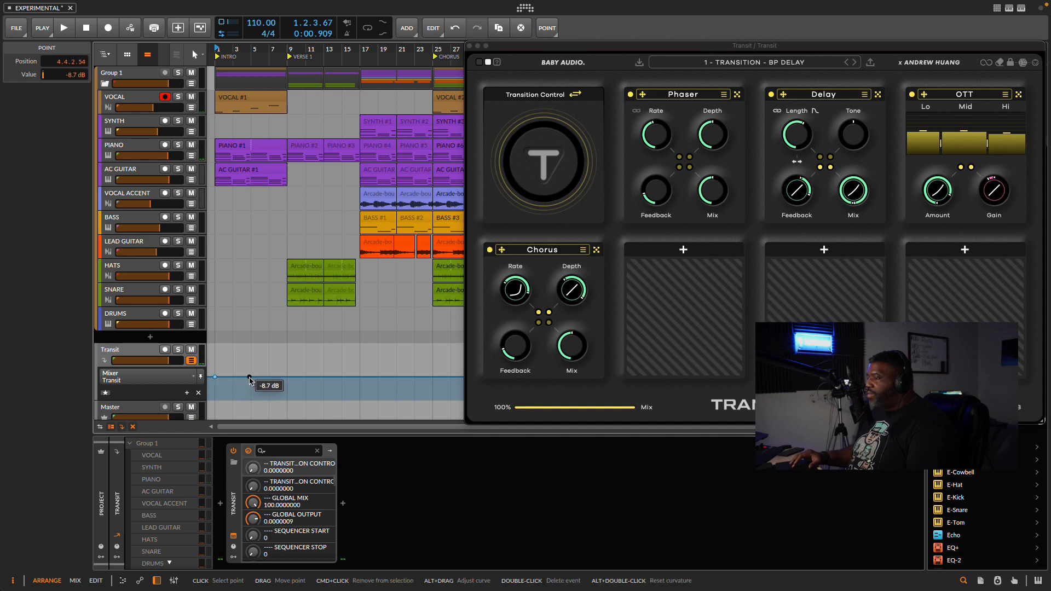
pyautogui.click(250, 377)
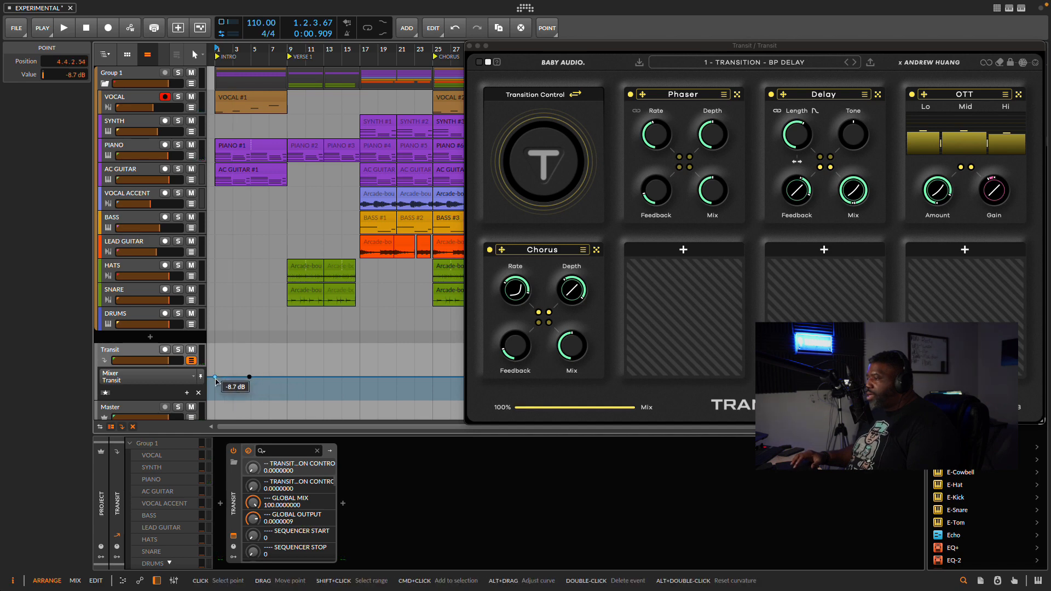
pyautogui.rightClick(215, 377)
pyautogui.click(324, 391)
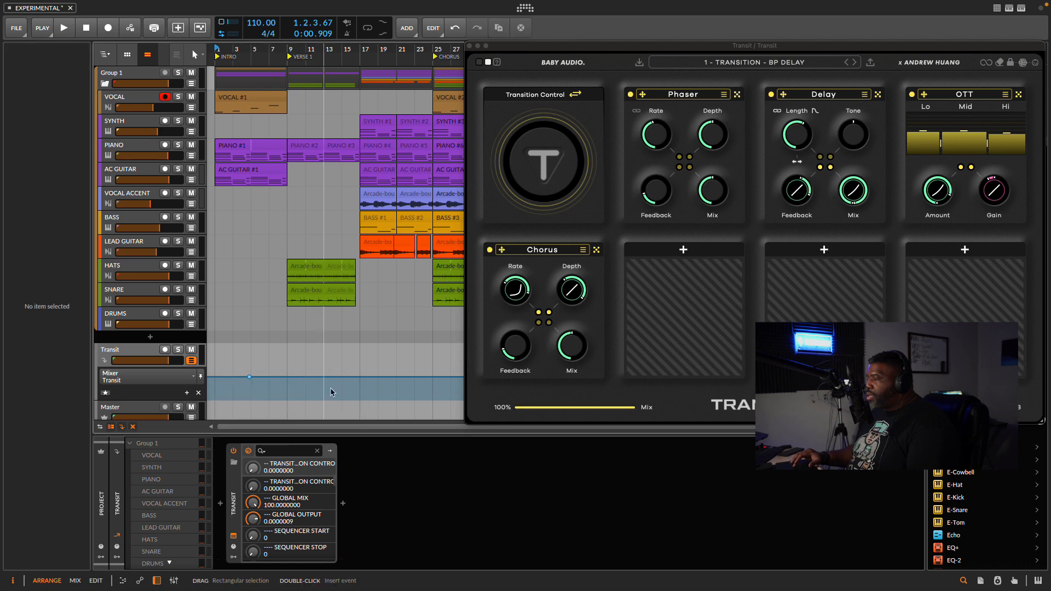
pyautogui.moveTo(287, 378); pyautogui.dragTo(250, 397)
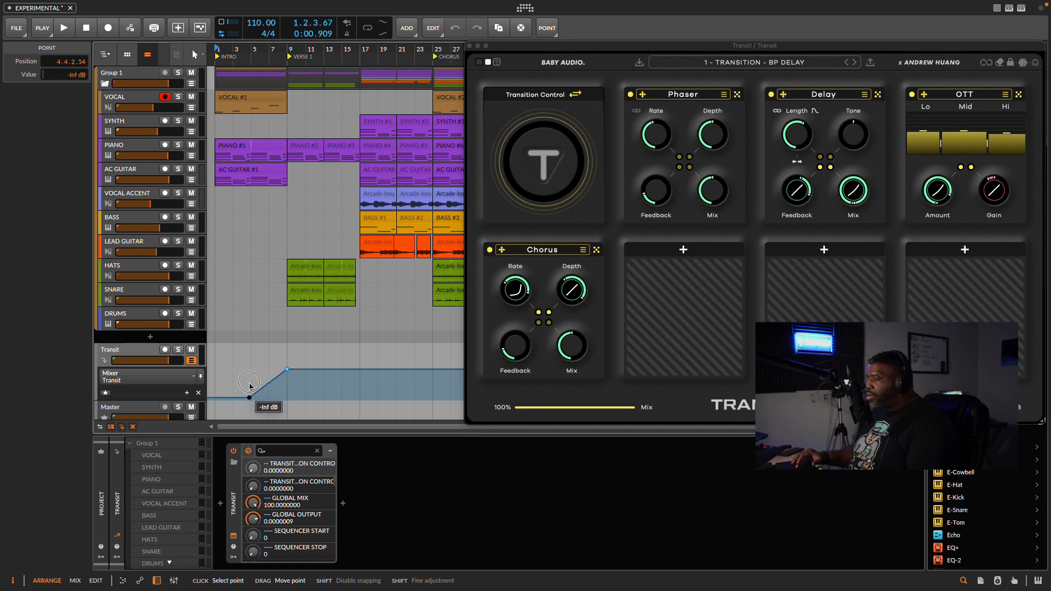
# Set the playback start to bar 5 and play the section with the Transit send ramp.
pyautogui.press('space')
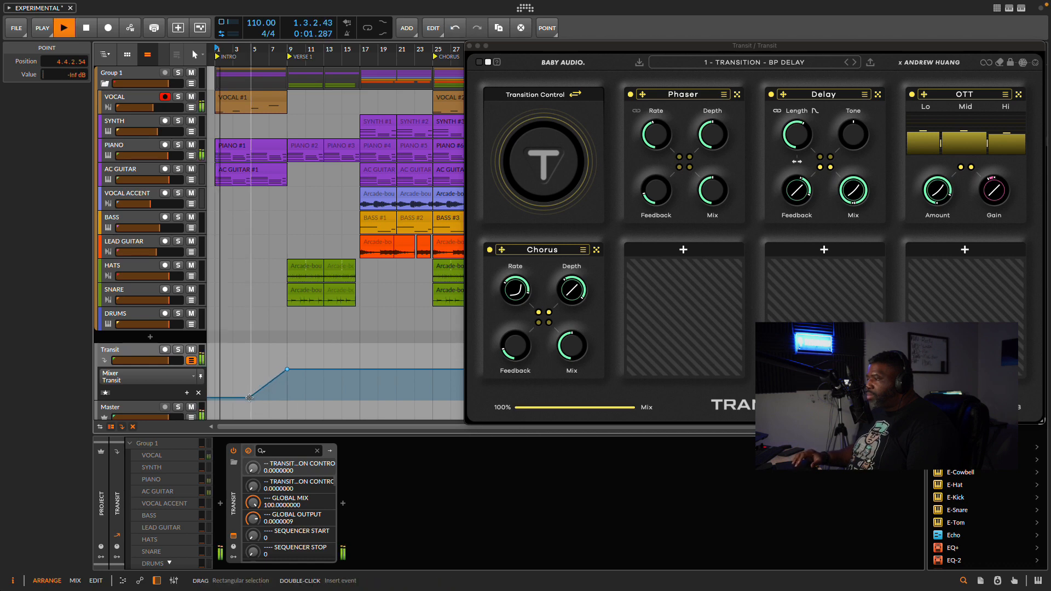
pyautogui.press('space')
pyautogui.click(254, 48)
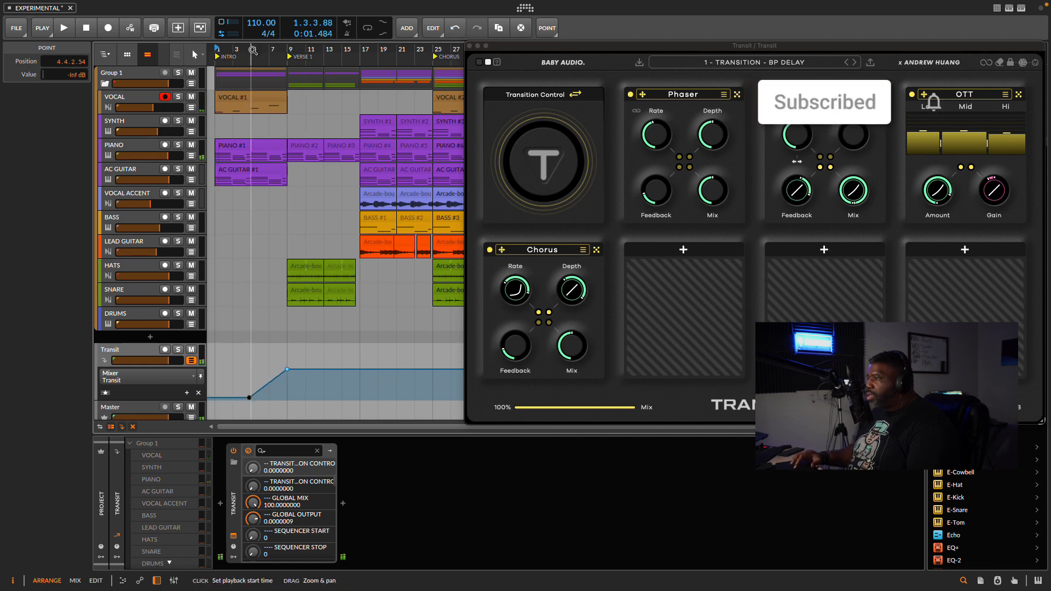
pyautogui.press('space')
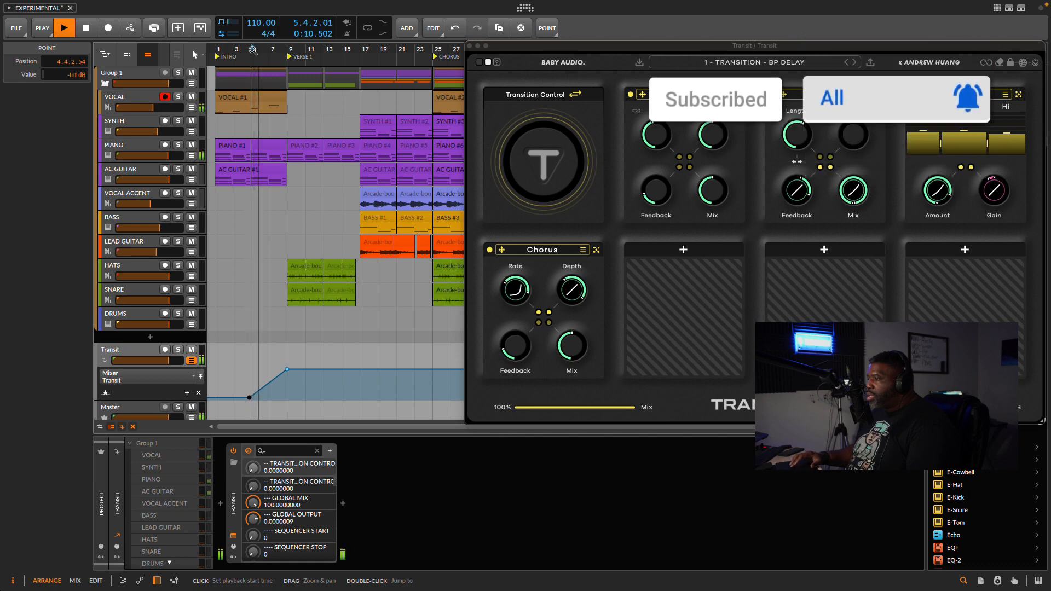
pyautogui.press('space')
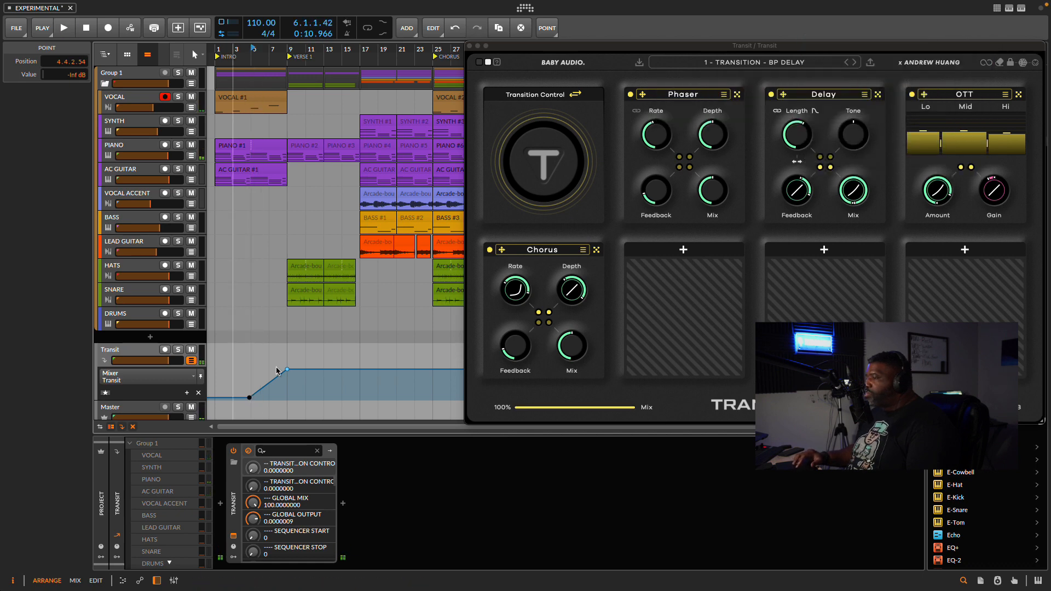
# Show the Transition Control's automation lane on the Transit track and add 0.00 % points near bars 5 and 9.
pyautogui.click(532, 166)
pyautogui.moveTo(532, 163)
pyautogui.mouseDown()
pyautogui.moveTo(532, 135)
pyautogui.moveTo(531, 171)
pyautogui.mouseUp()
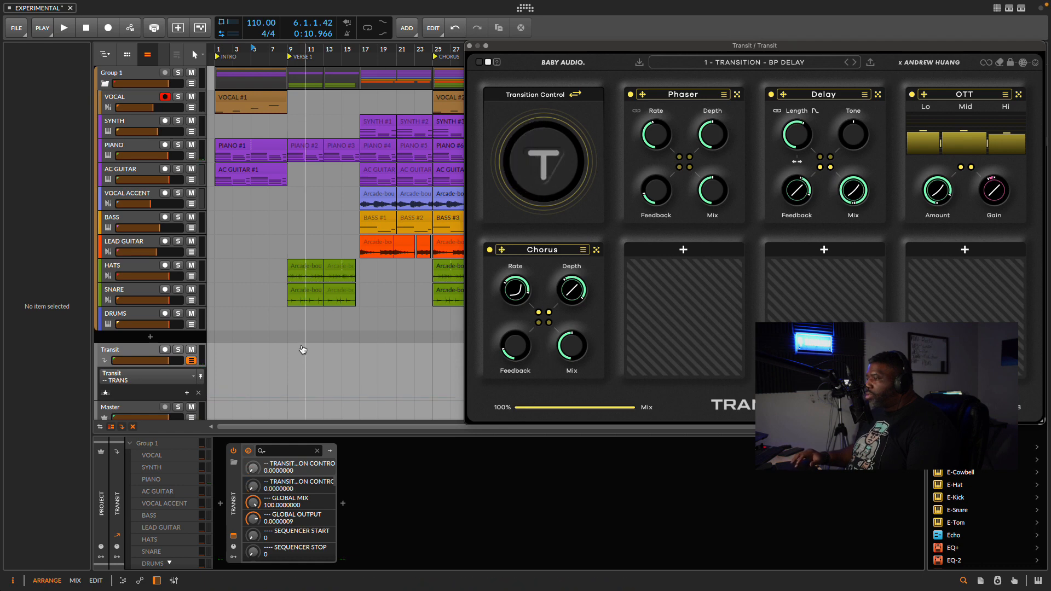
pyautogui.doubleClick(288, 399)
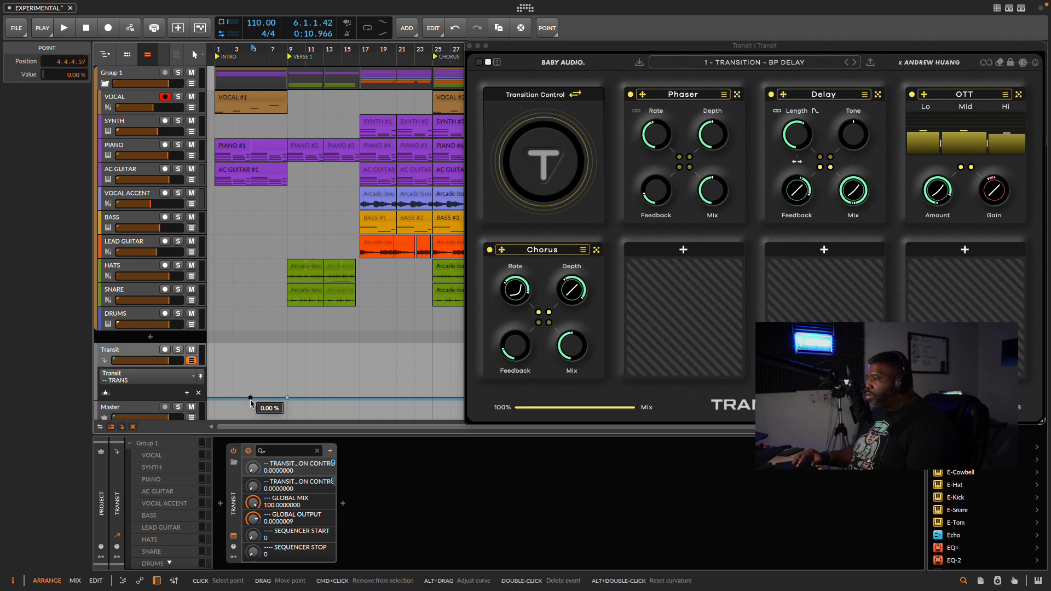
# Set the Delay Feedback's end value to about 70.8 and bring the Mixer Transit send automation back into the track's lane.
pyautogui.click(801, 200)
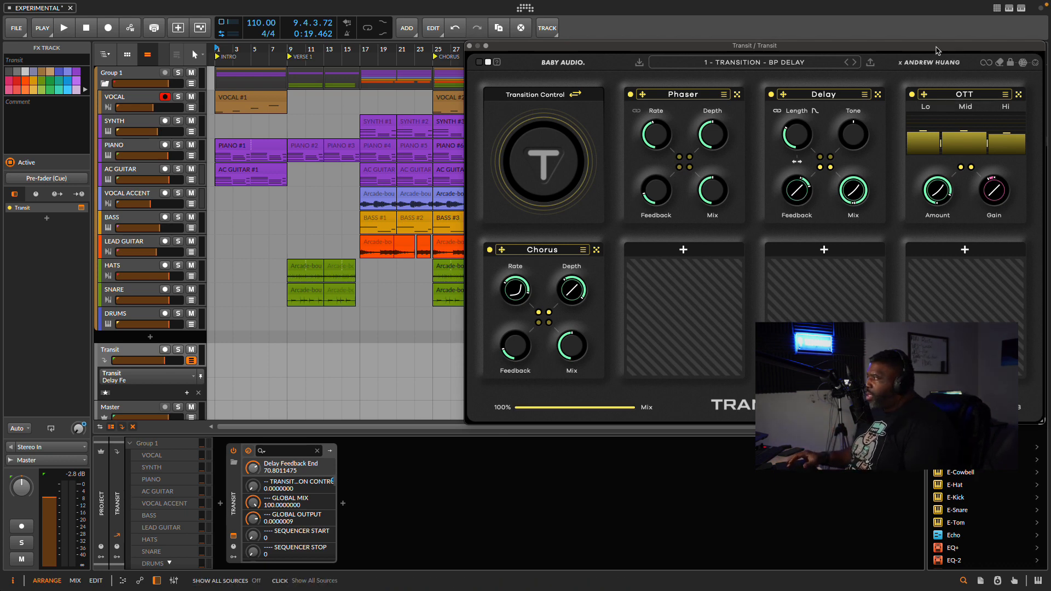
pyautogui.moveTo(936, 48); pyautogui.dragTo(770, 48)
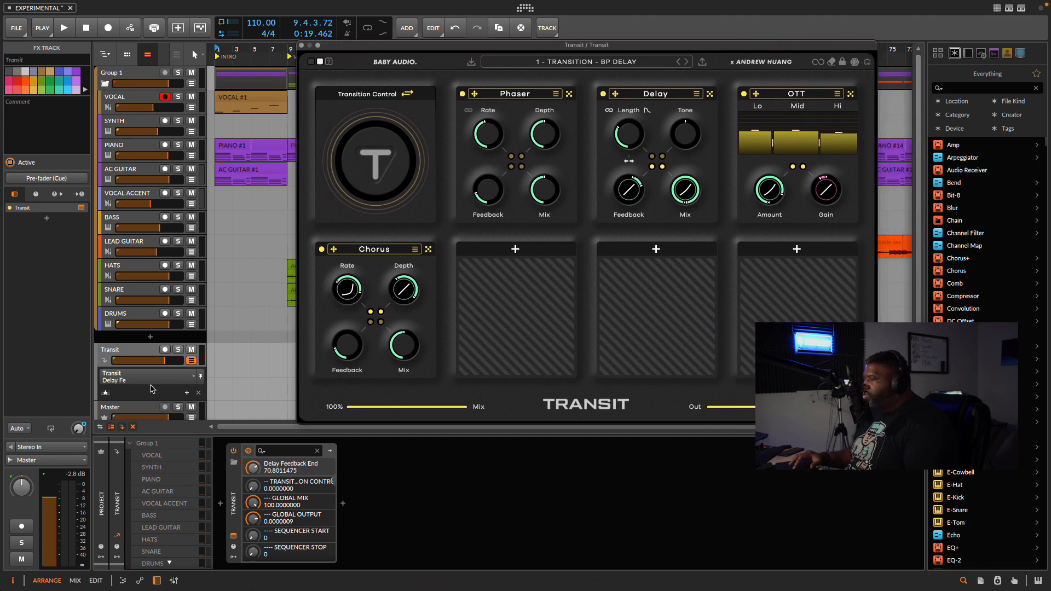
pyautogui.click(189, 376)
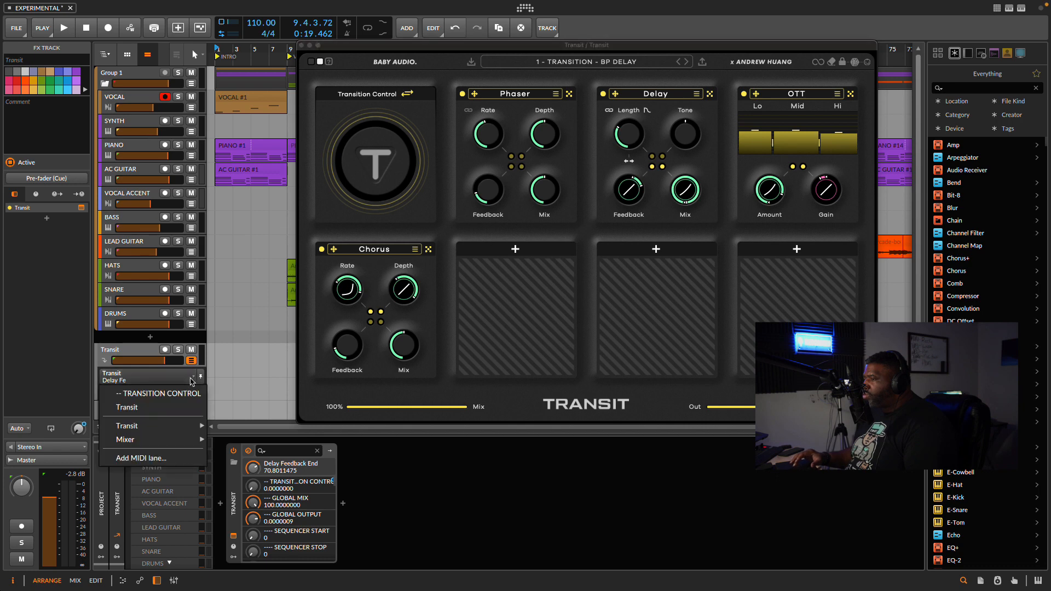
pyautogui.click(142, 410)
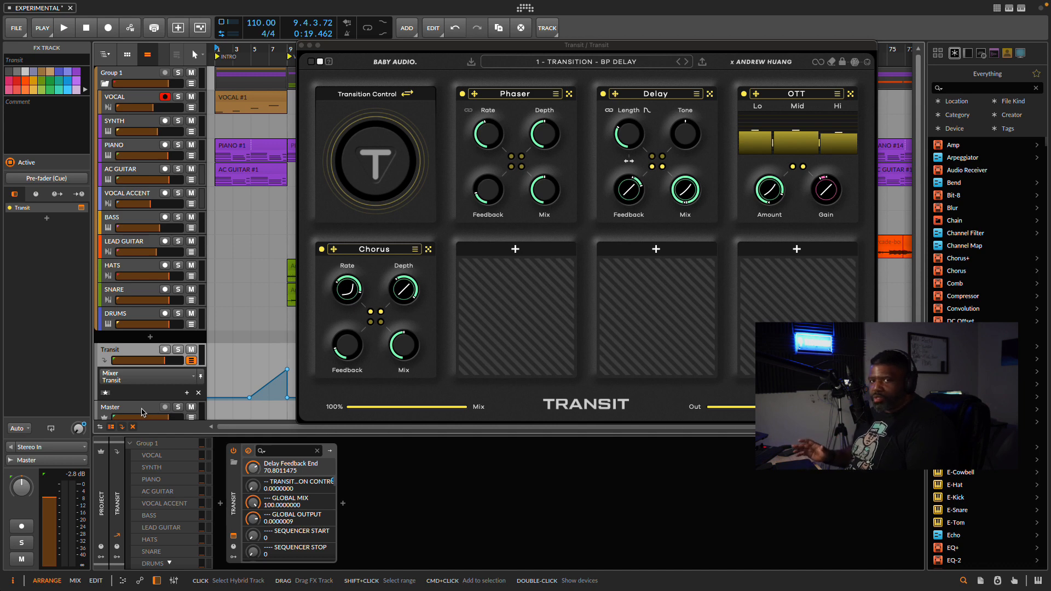
# Play the passage around bar 9 while comparing the Delay with the curve option beside Length toggled, and check the Length control.
pyautogui.press('space')
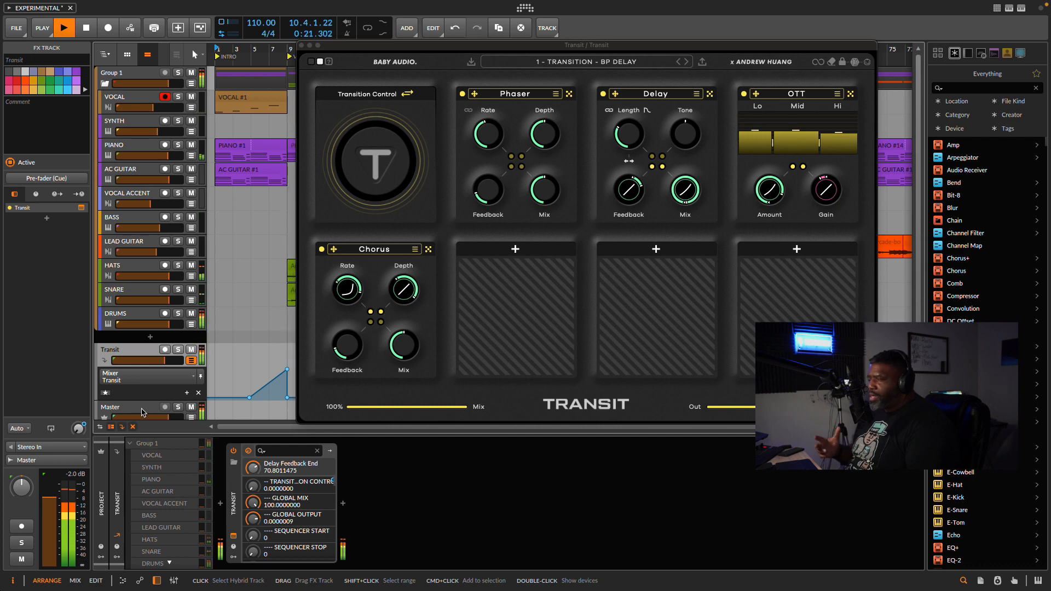
pyautogui.press('space')
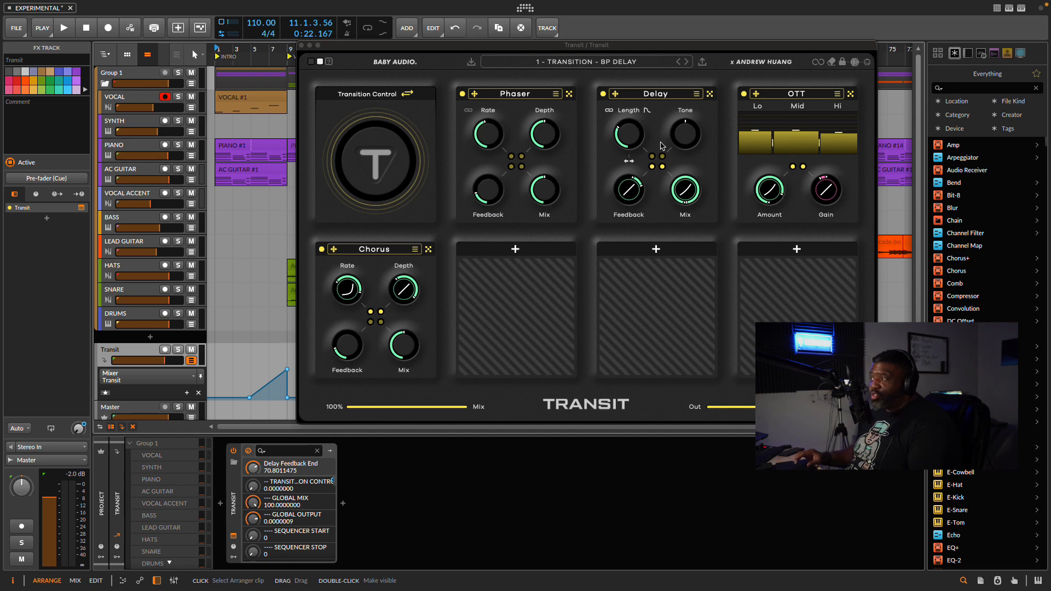
pyautogui.click(649, 112)
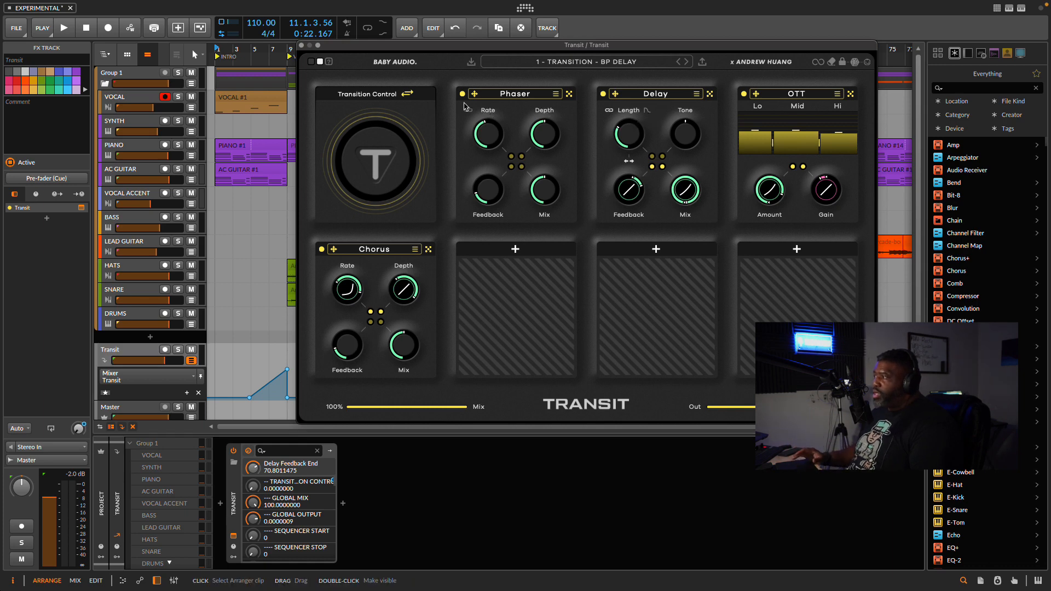
pyautogui.press('space')
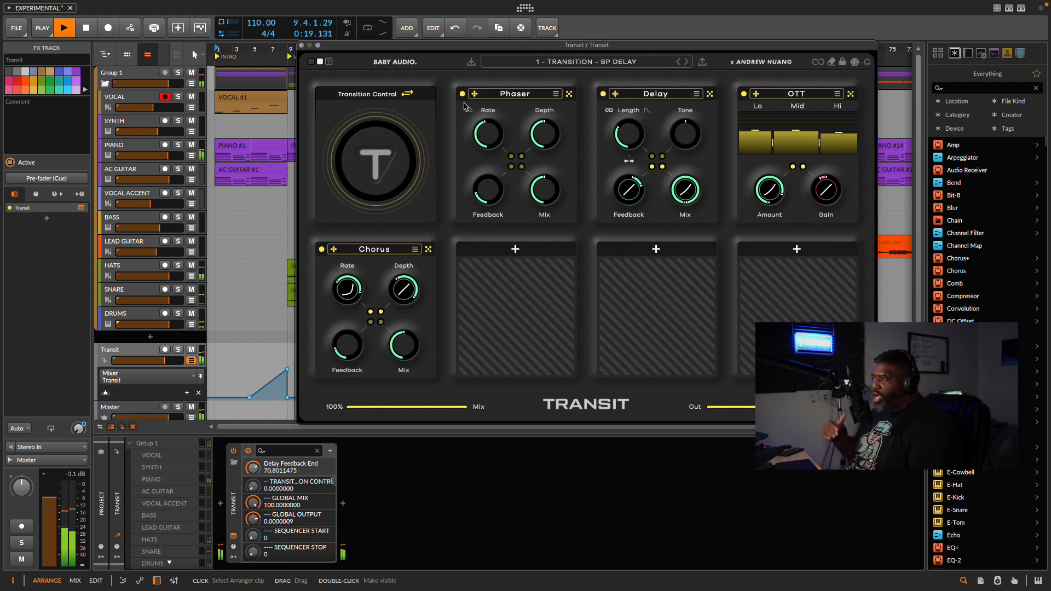
pyautogui.press('space')
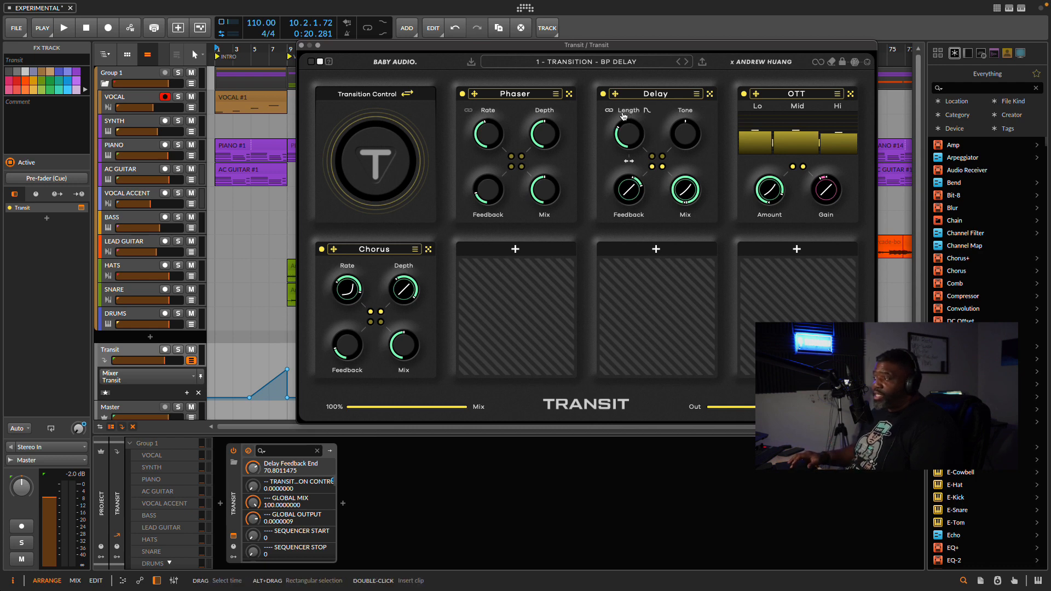
pyautogui.click(629, 143)
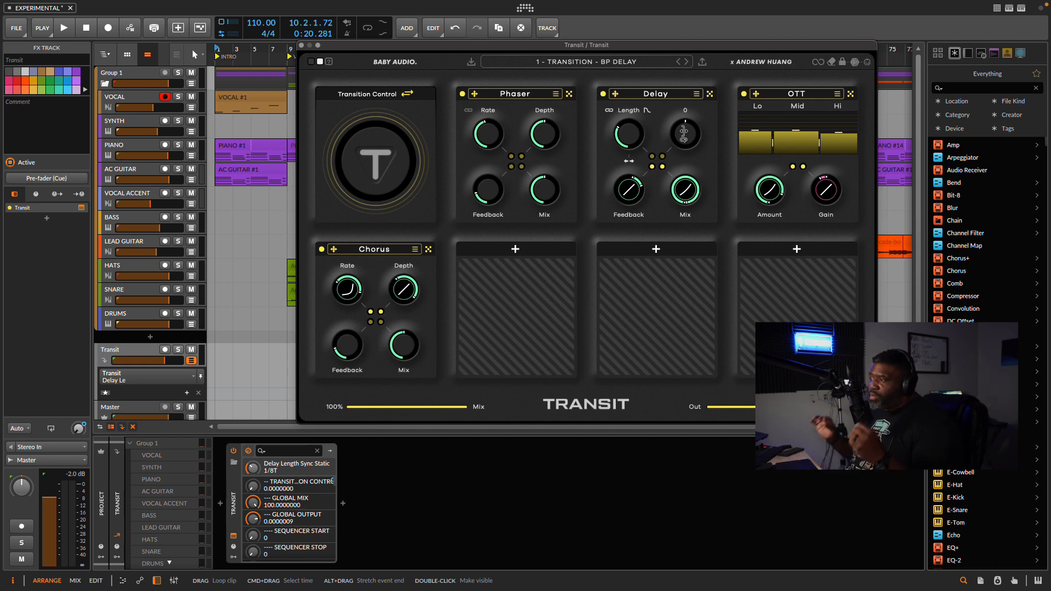
# Load the 1 - TRANSITION - FOLD & CUT preset and audition it from bar 5.
pyautogui.click(254, 53)
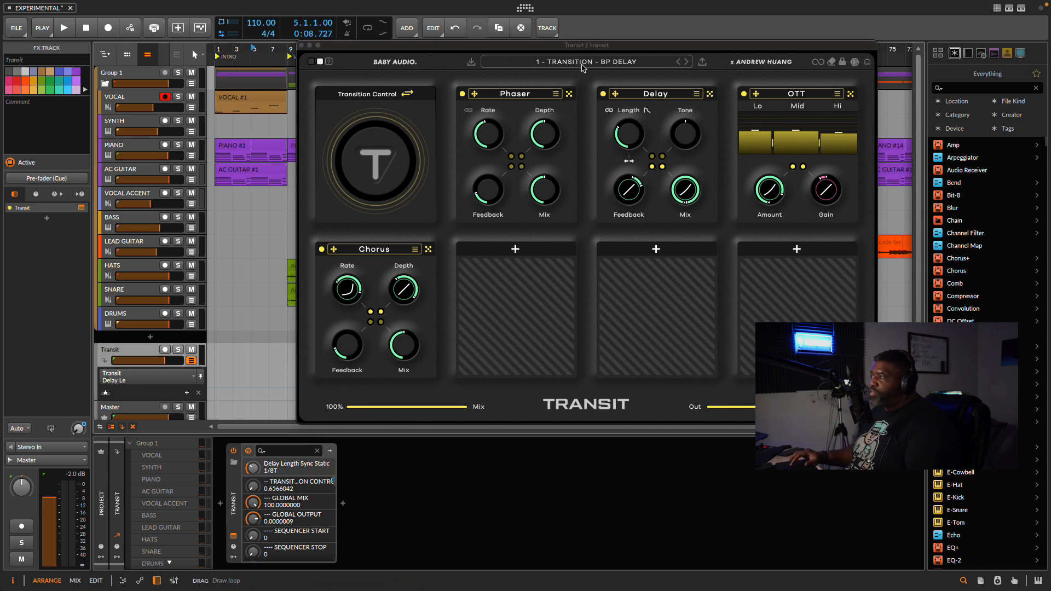
pyautogui.click(582, 63)
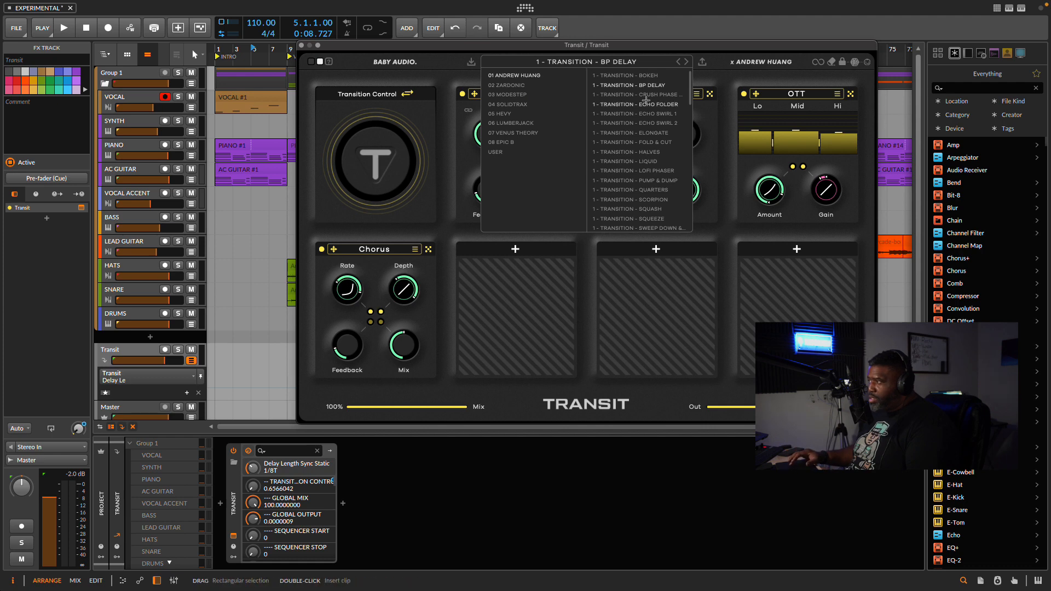
pyautogui.click(639, 142)
pyautogui.press('space')
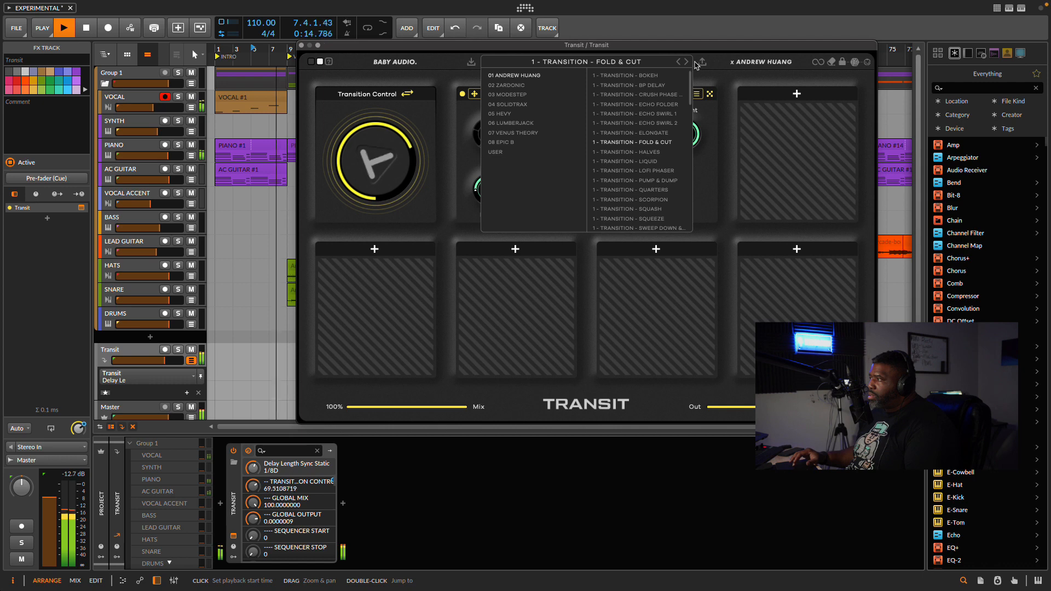
pyautogui.click(730, 59)
pyautogui.click(731, 59)
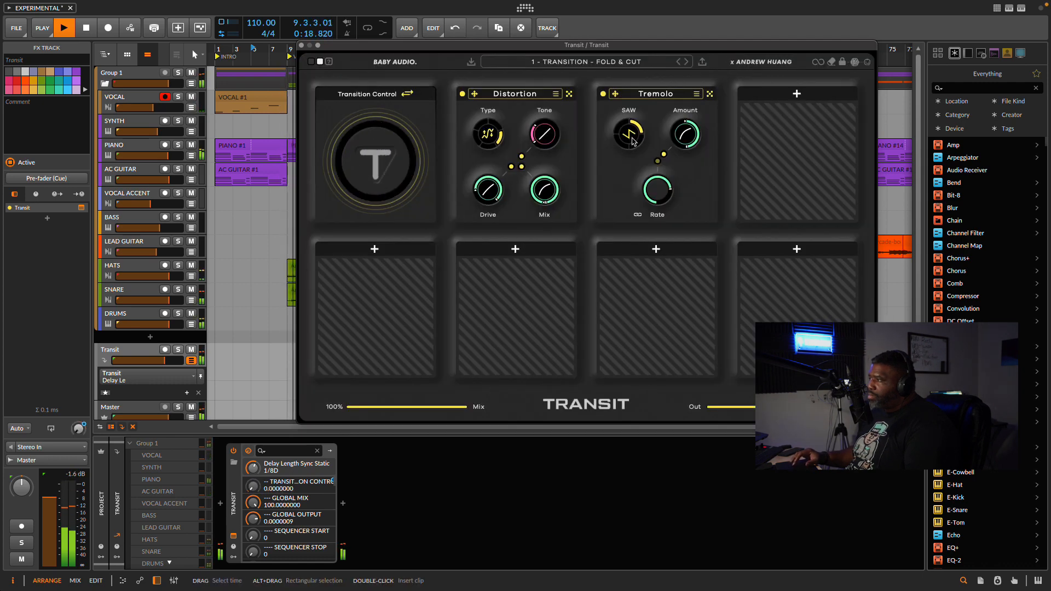
pyautogui.press('space')
# Load the next preset, 1 - TRANSITION - HALVES, play it, and move the plugin window off the later arrangement bars.
pyautogui.click(686, 62)
pyautogui.press('space')
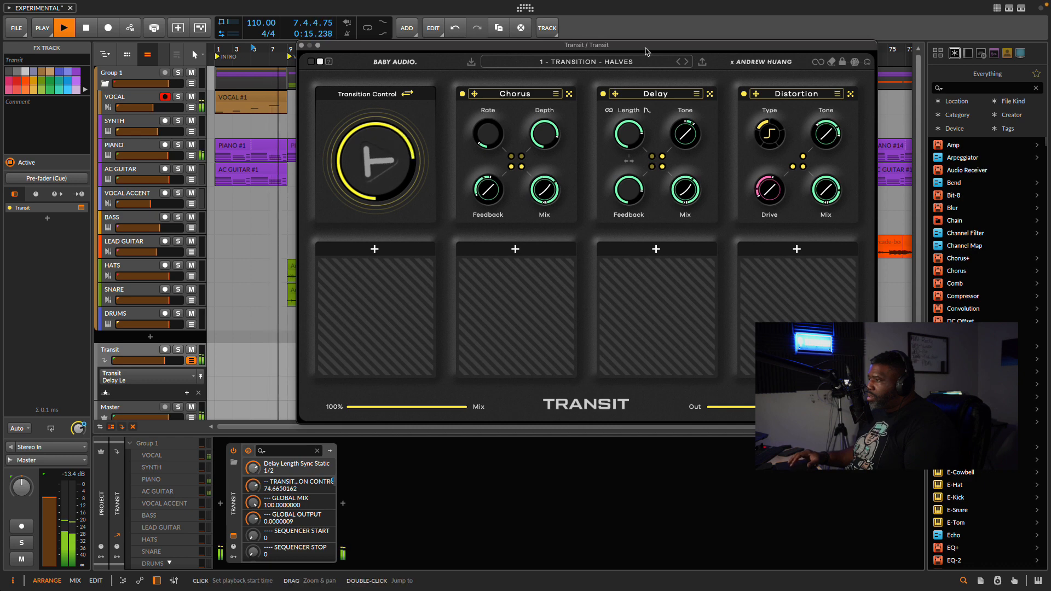
pyautogui.moveTo(645, 49); pyautogui.dragTo(519, 45)
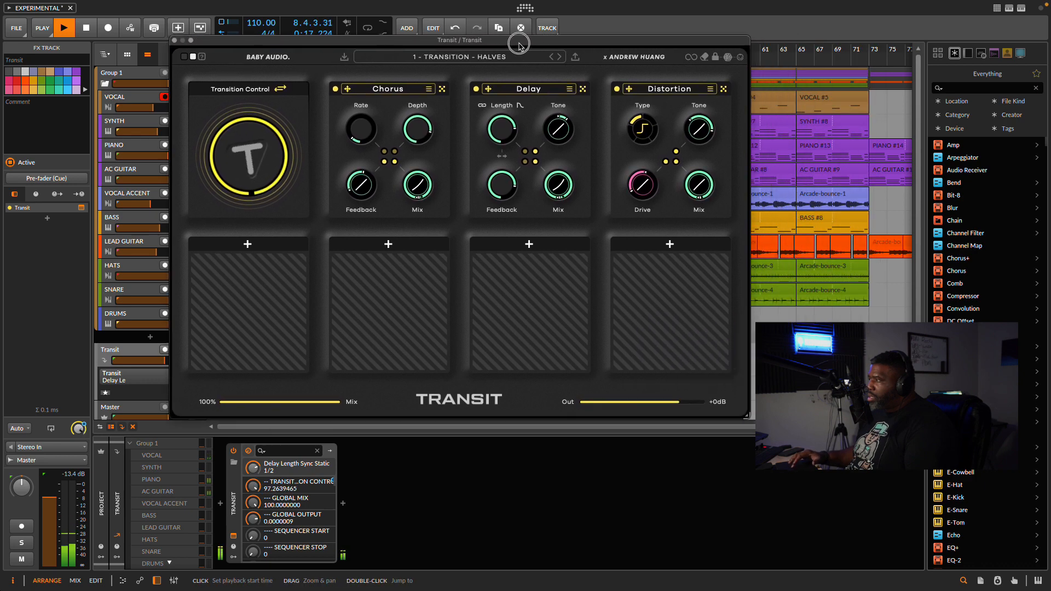
# Stop playback, load the next preset, 1 - TRANSITION - LIQUID, and audition it through the bar 9 transition.
pyautogui.press('space')
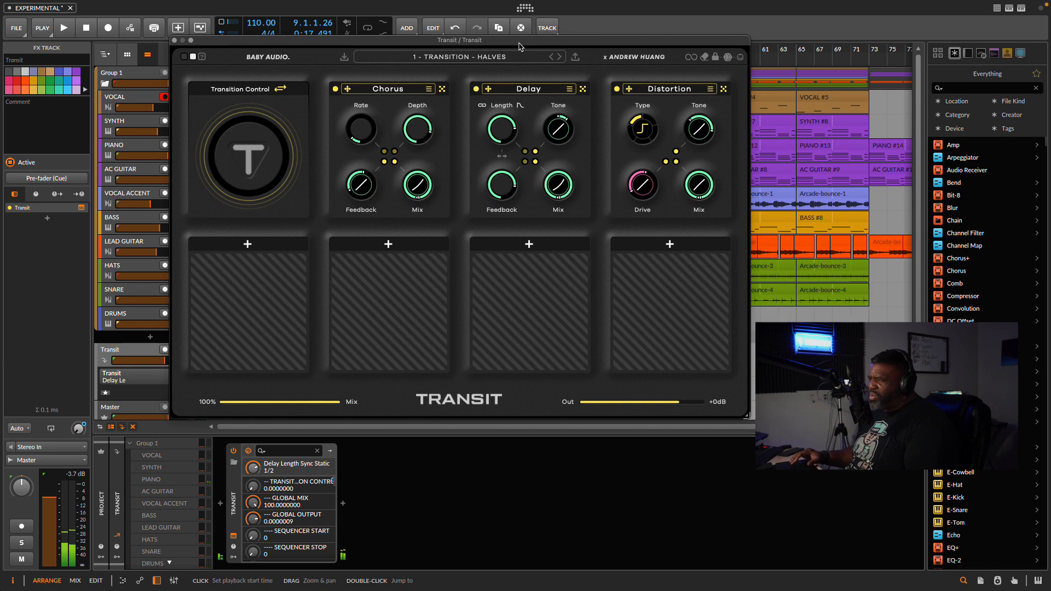
pyautogui.click(559, 58)
pyautogui.press('space')
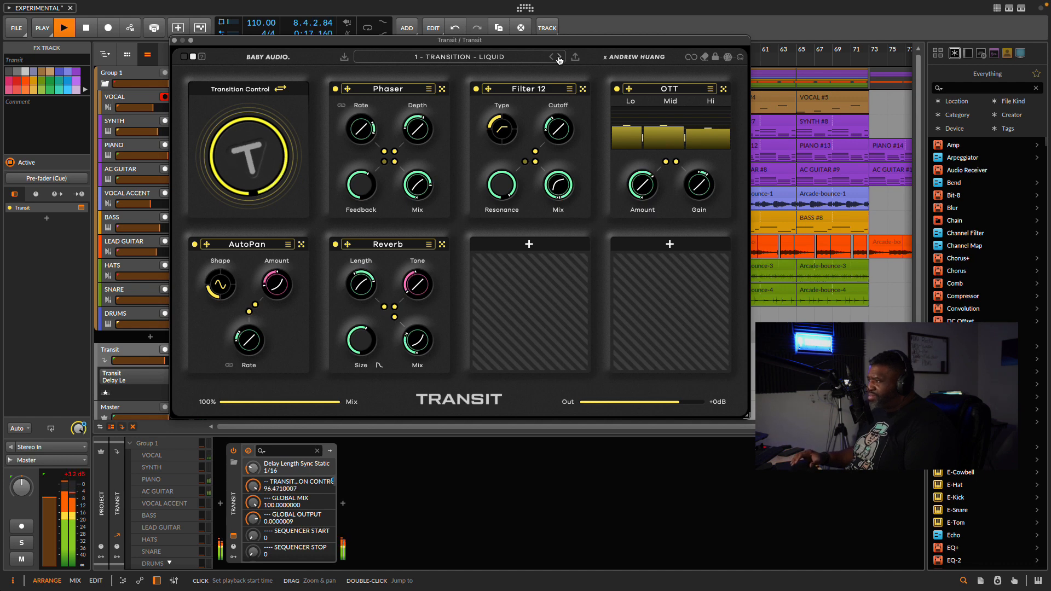
pyautogui.press('space')
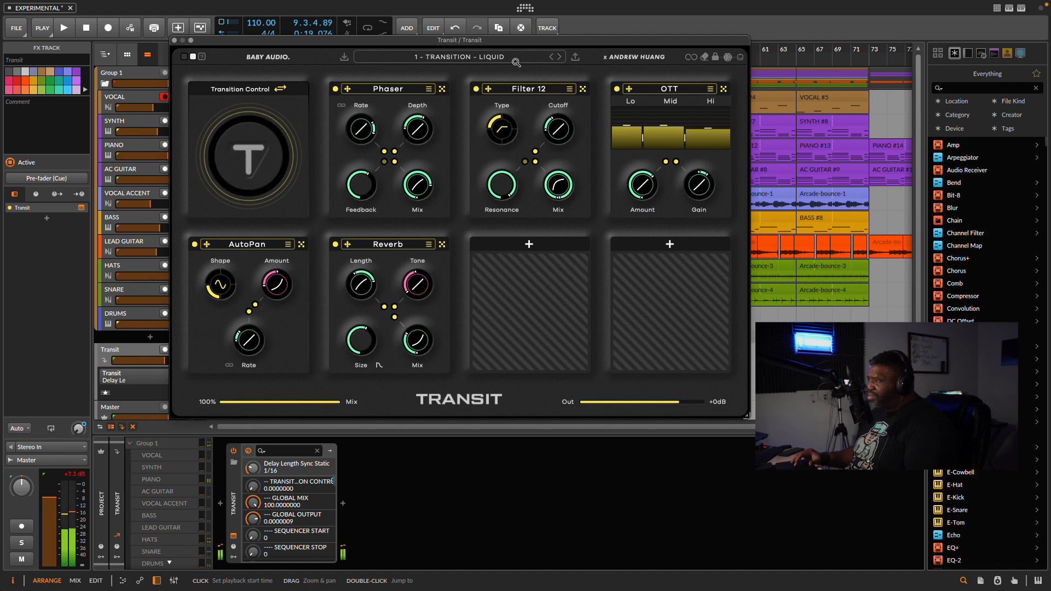
# Load the BUBBLE GUN preset from the 02 ZARDONIC bank and audition it from bar 5 past bar 9, replaying the passage once.
pyautogui.click(476, 60)
pyautogui.click(401, 81)
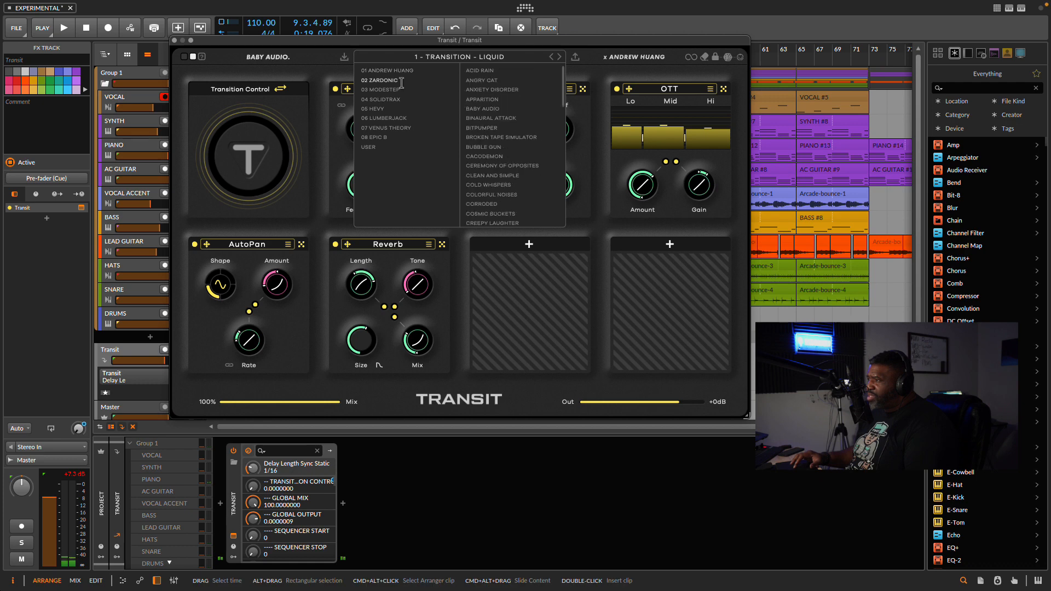
pyautogui.click(484, 147)
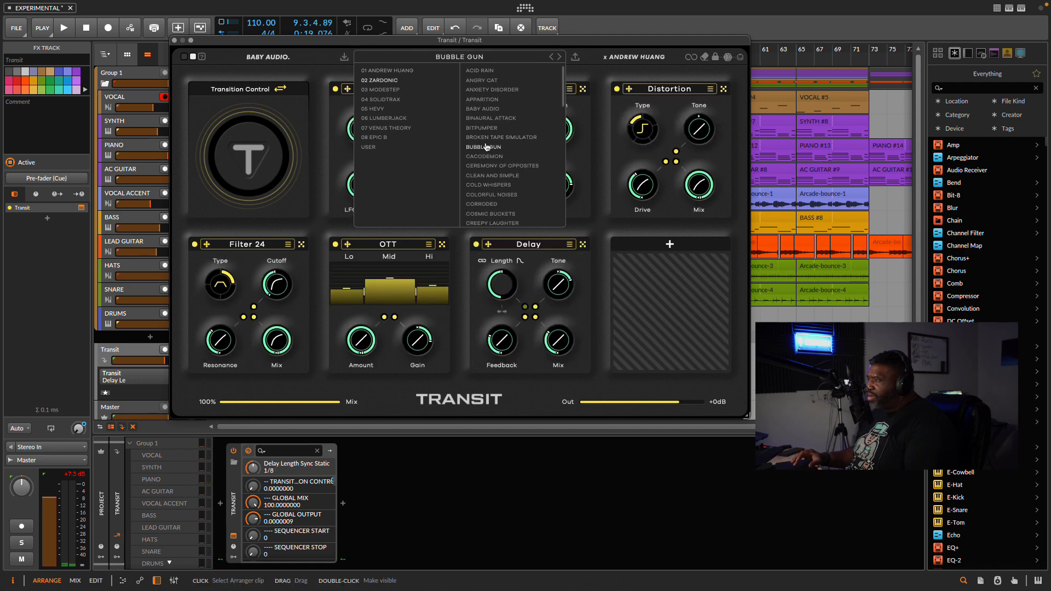
pyautogui.press('space')
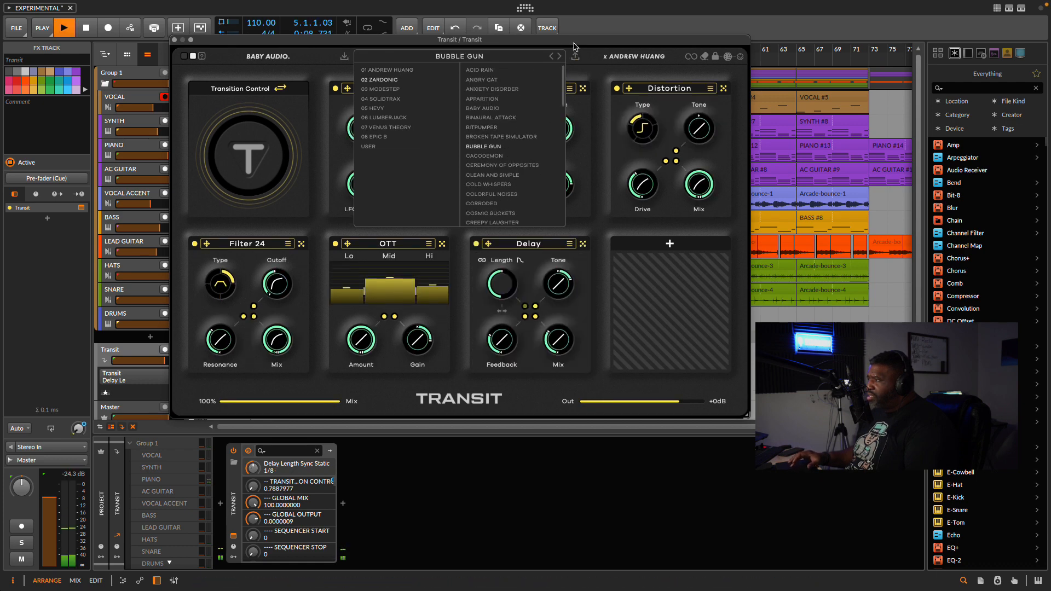
pyautogui.click(448, 57)
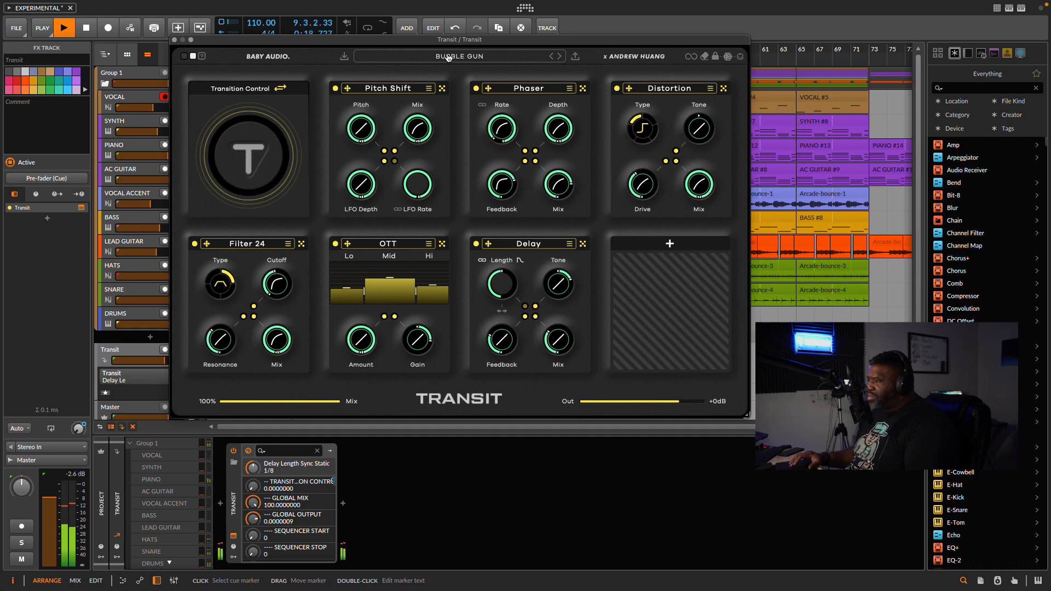
pyautogui.press('space')
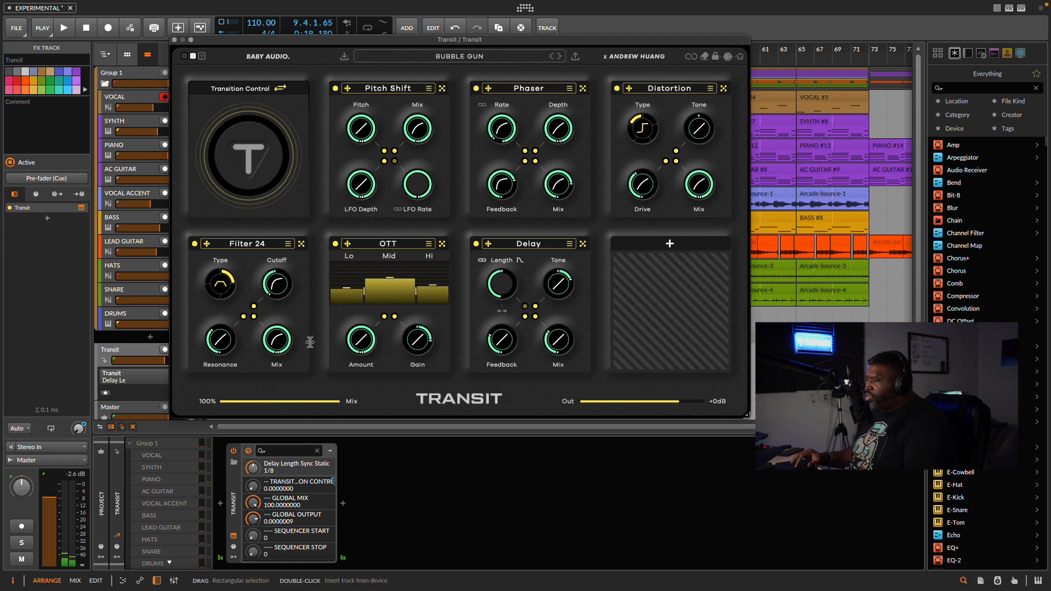
pyautogui.moveTo(338, 401)
pyautogui.mouseDown()
pyautogui.moveTo(262, 405)
pyautogui.moveTo(344, 406)
pyautogui.mouseUp()
pyautogui.press('space')
pyautogui.press('space')
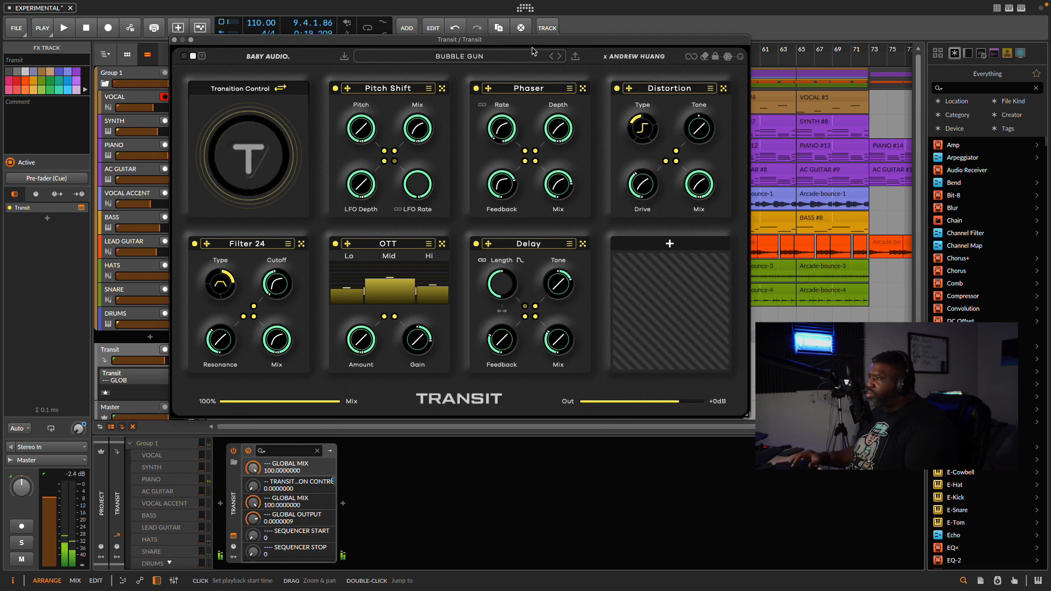
# Advance to the next preset, CACODEMON, and audition it in the song.
pyautogui.click(561, 57)
pyautogui.press('space')
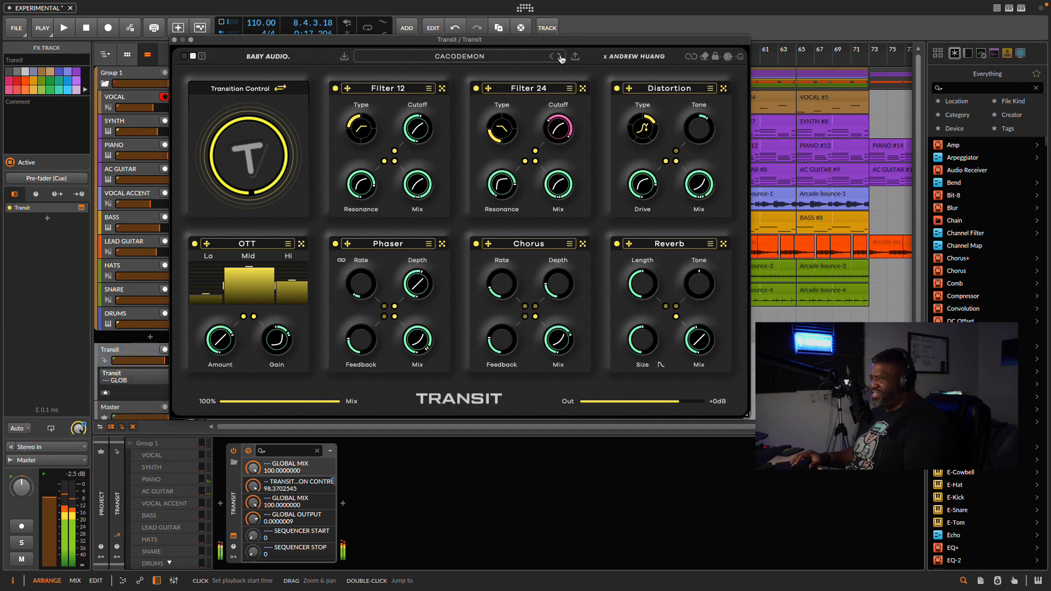
pyautogui.press('space')
pyautogui.press('space')
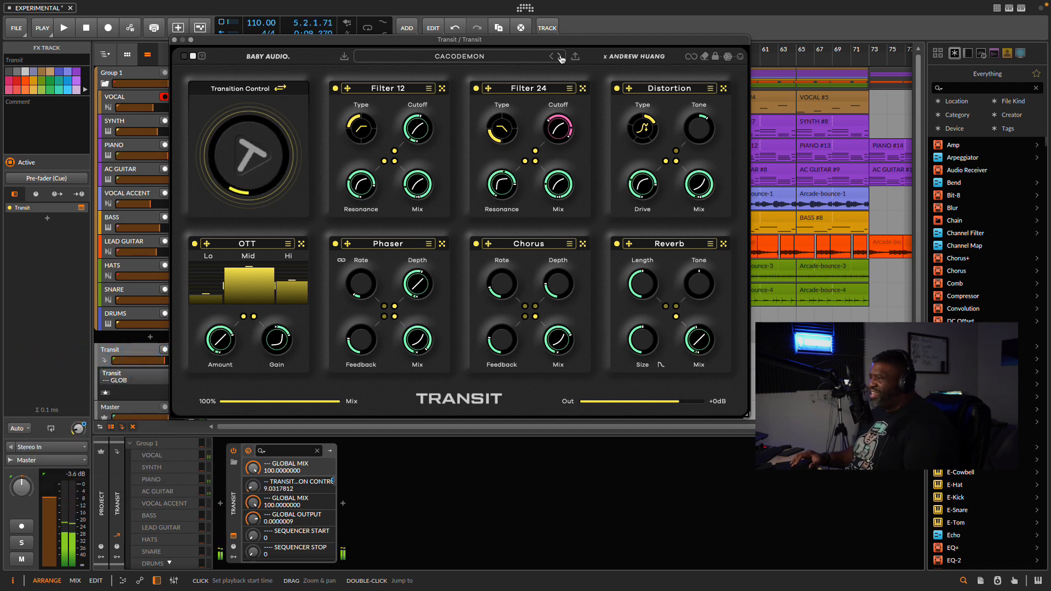
# Load the DOWNLIFTER 1 preset from the 03 MODESTEP bank and audition it up to bar 9.
pyautogui.click(472, 55)
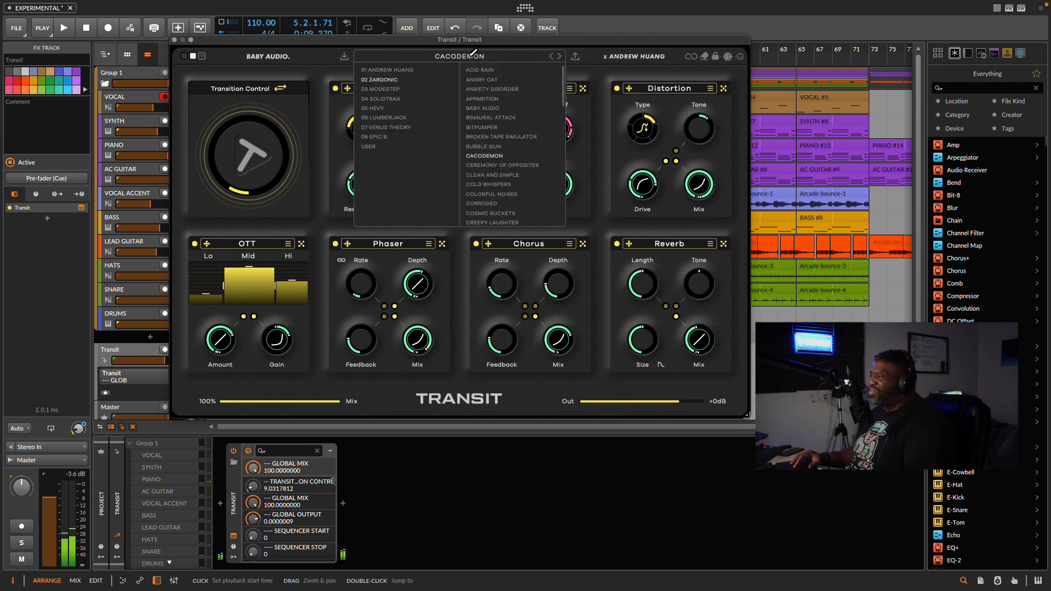
pyautogui.click(409, 89)
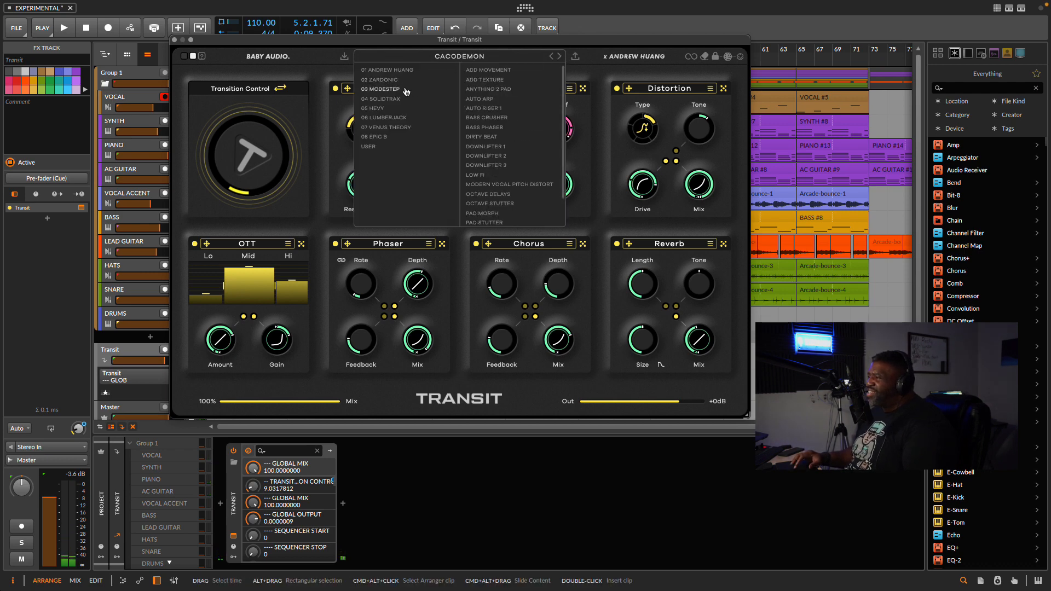
pyautogui.click(487, 147)
pyautogui.press('space')
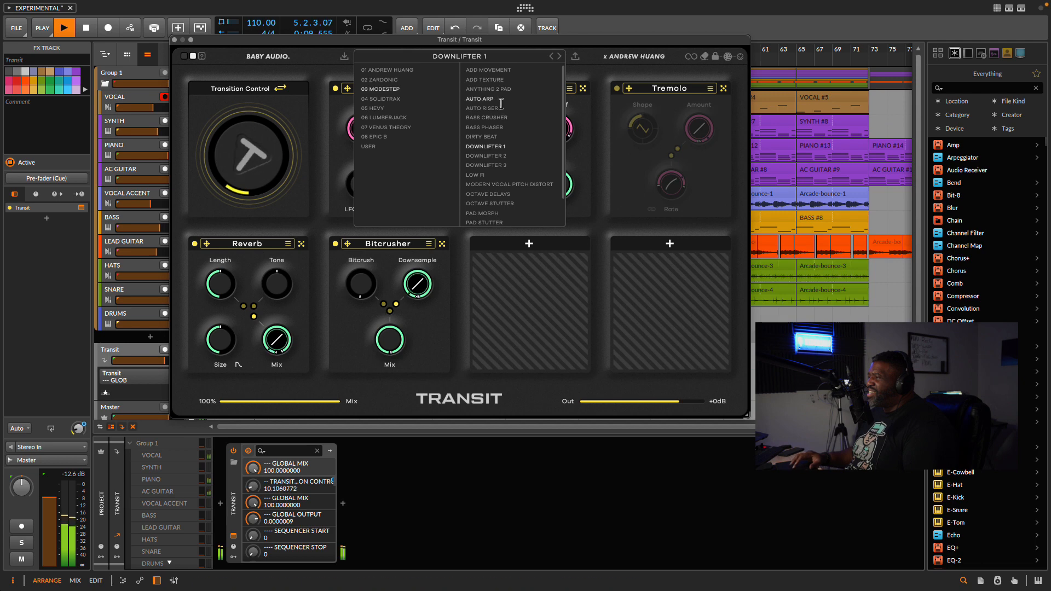
pyautogui.click(322, 59)
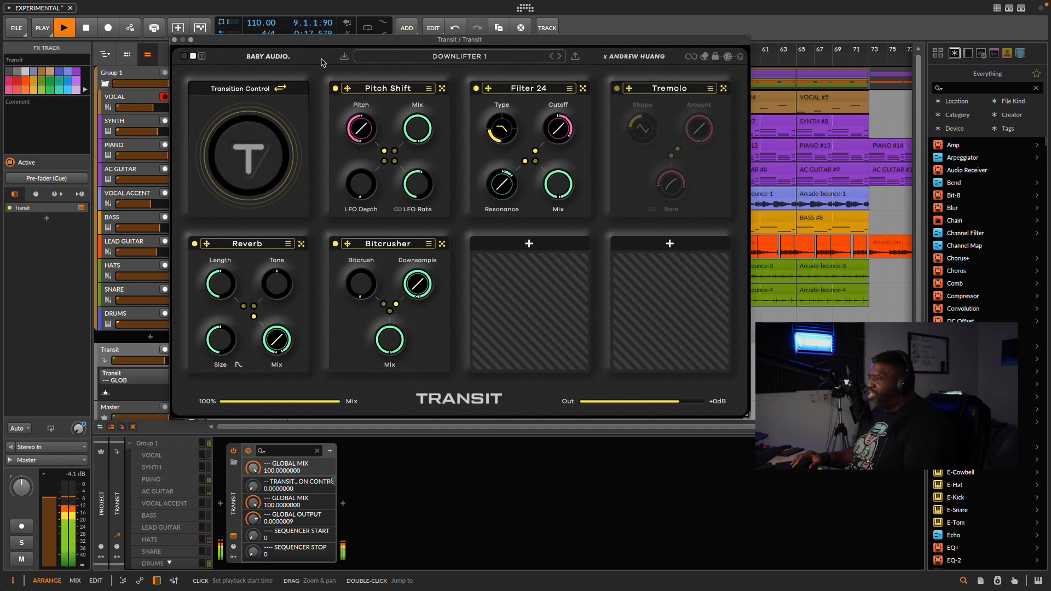
pyautogui.press('space')
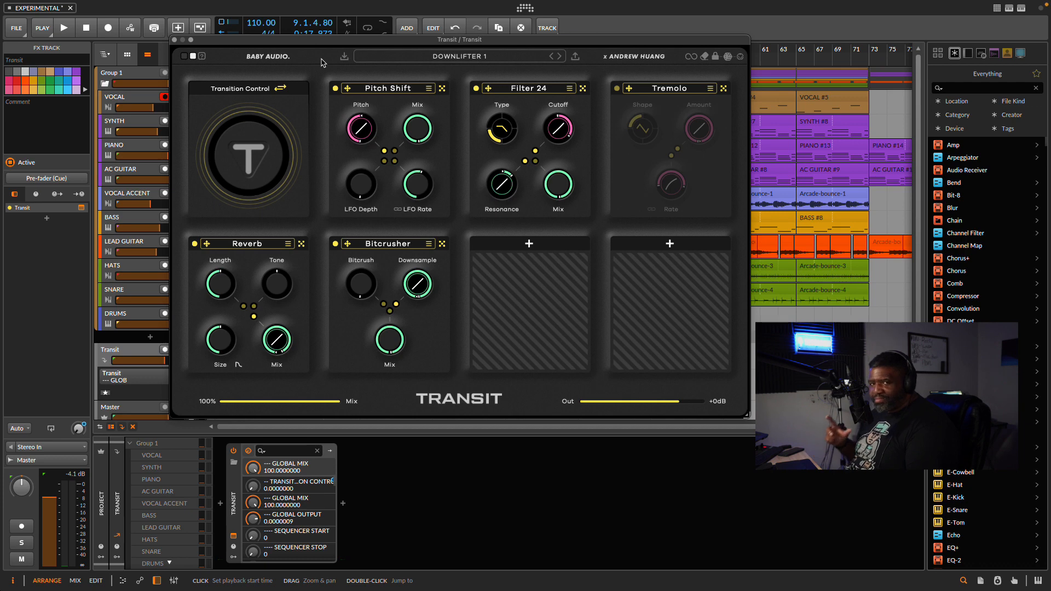
# Load the 1 - TRANSIT - DIVERGE preset from the 07 VENUS THEORY bank and play it through bar 9.
pyautogui.click(454, 63)
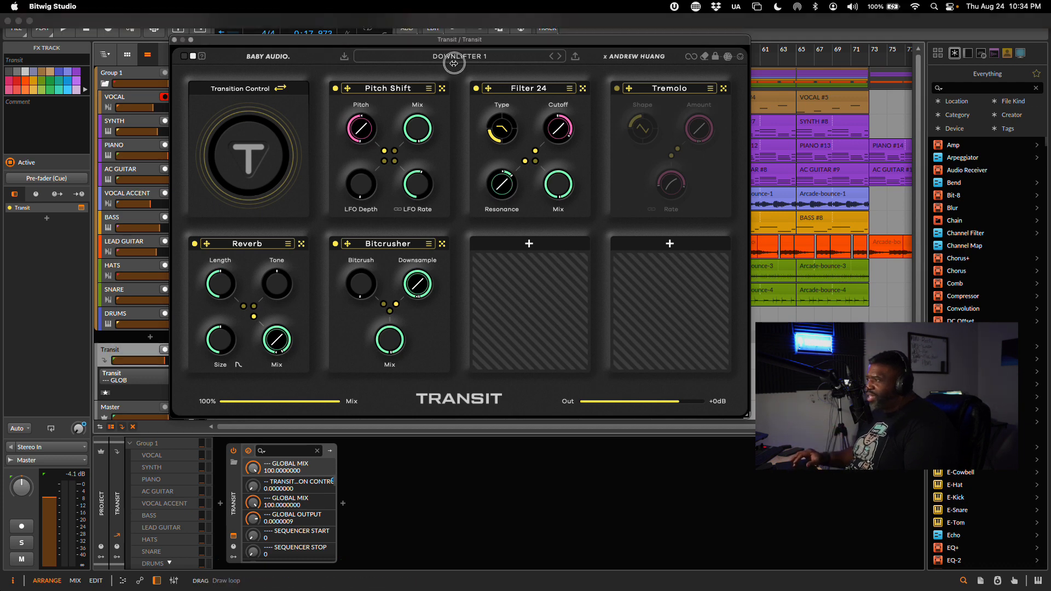
pyautogui.click(463, 60)
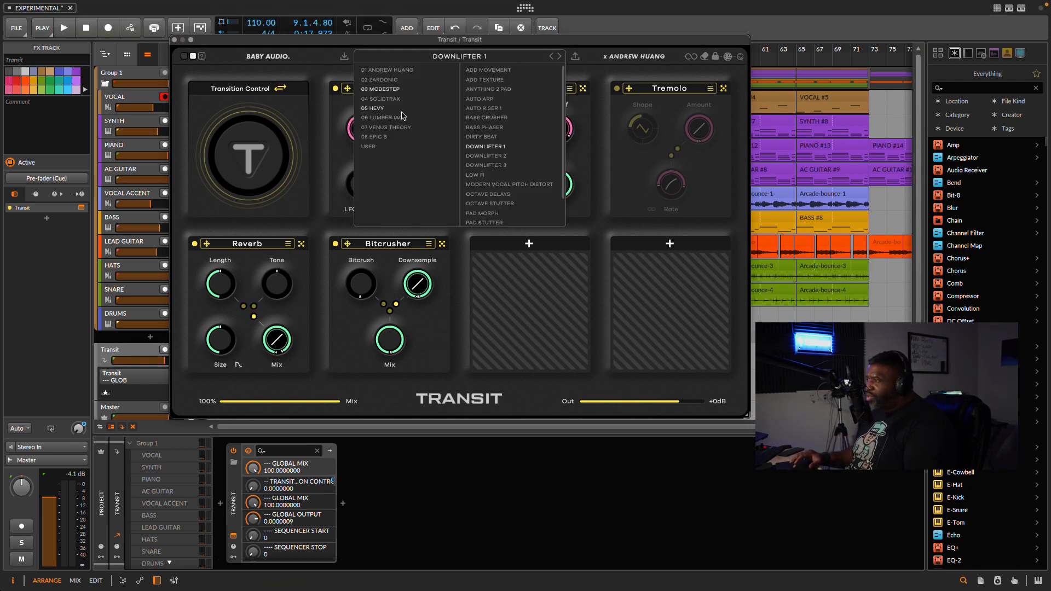
pyautogui.click(396, 128)
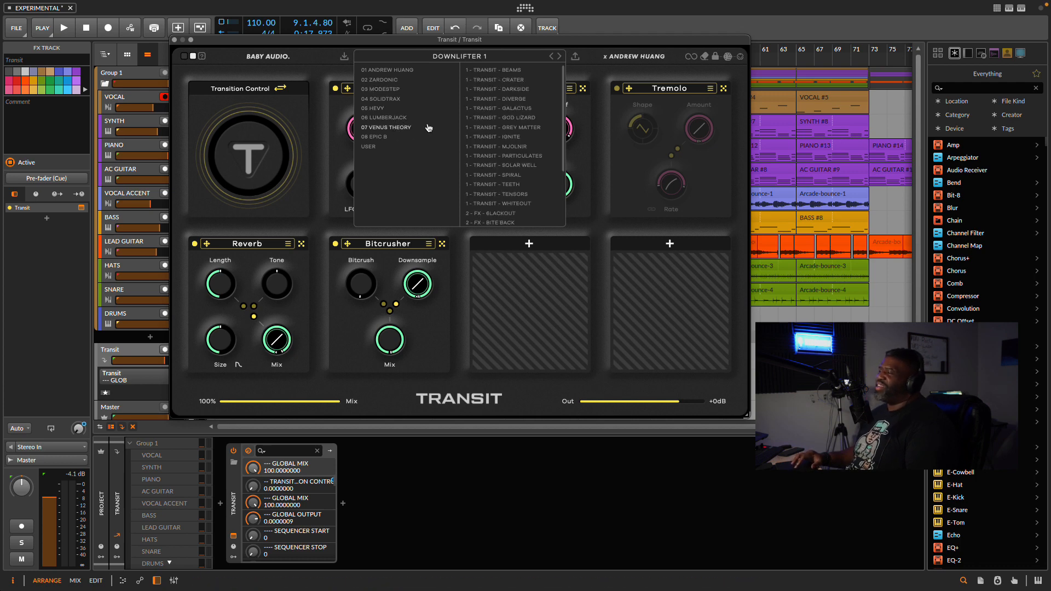
pyautogui.click(507, 99)
pyautogui.press('space')
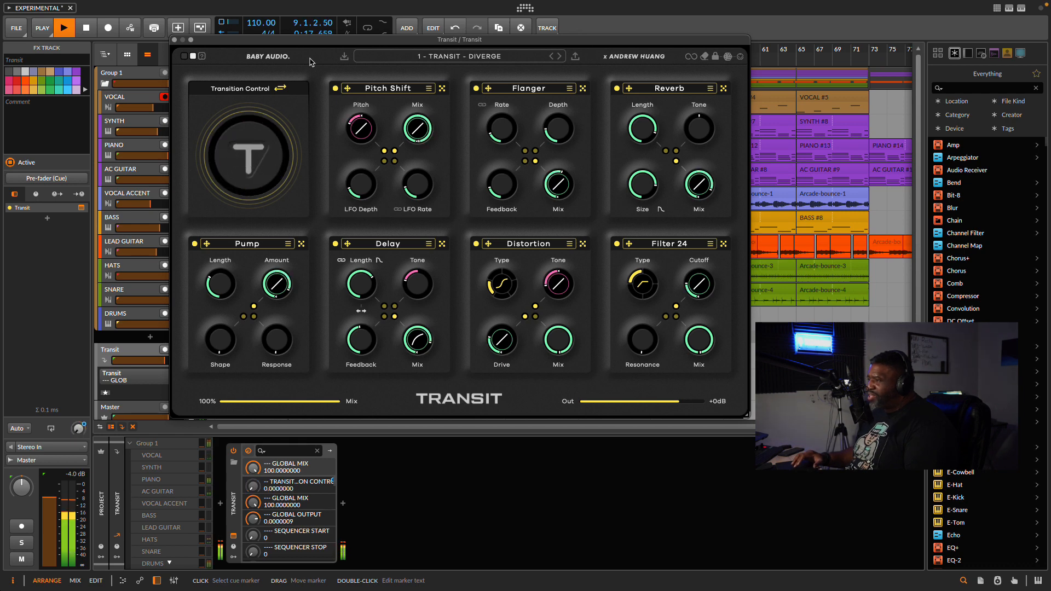
# Load the 1 - TRANSIT - SOLAR WELL preset from the same bank and audition it through bar 9.
pyautogui.click(468, 56)
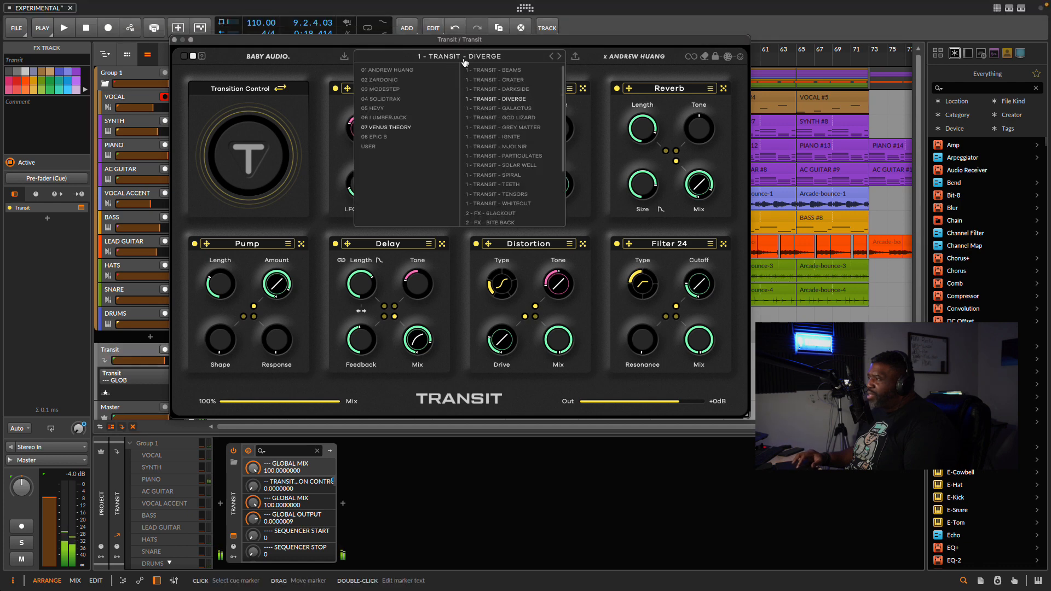
pyautogui.click(499, 166)
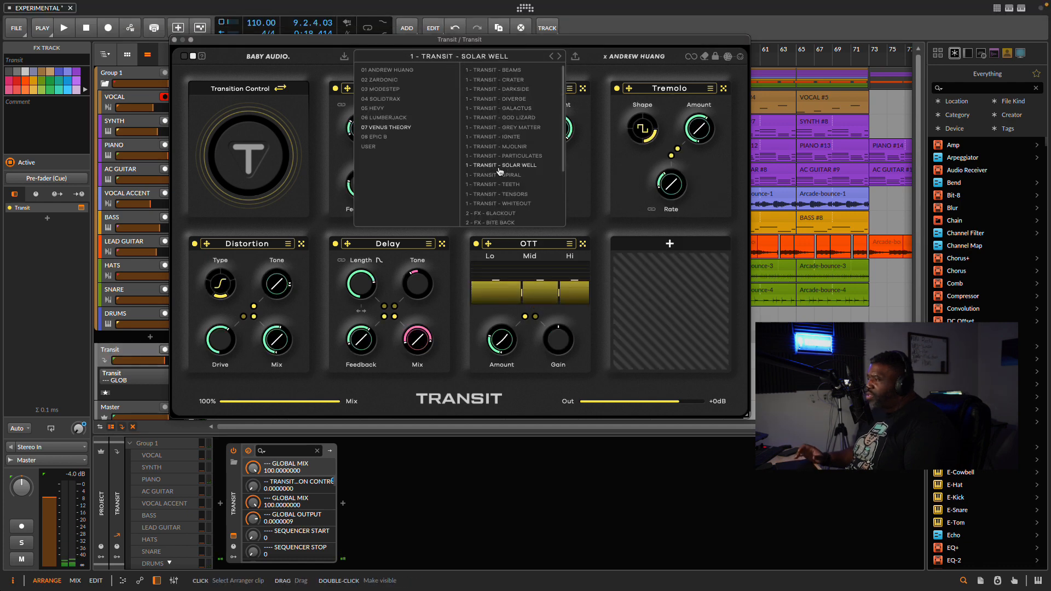
pyautogui.click(310, 58)
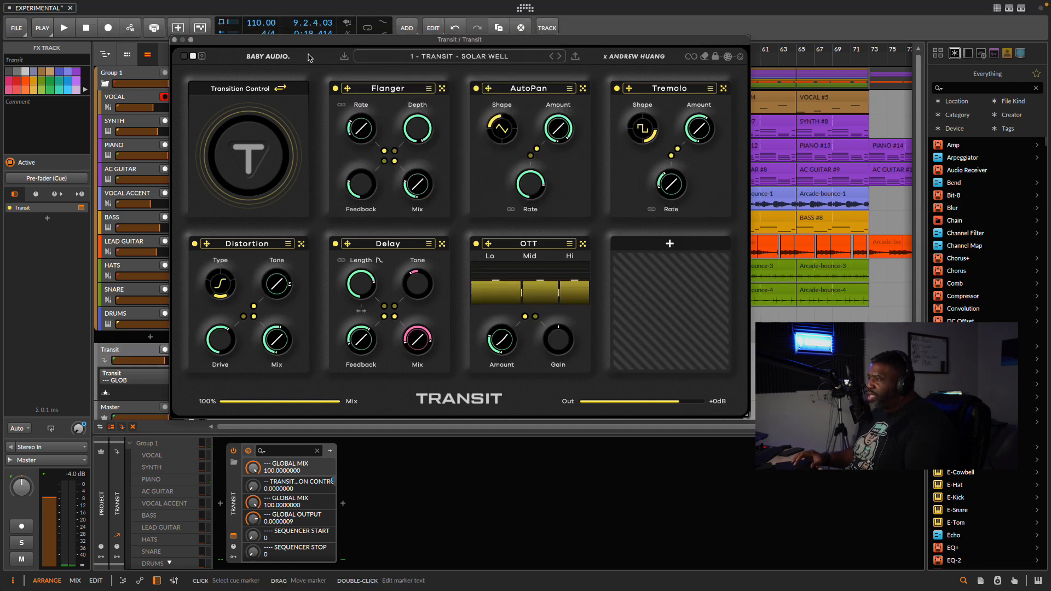
pyautogui.press('space')
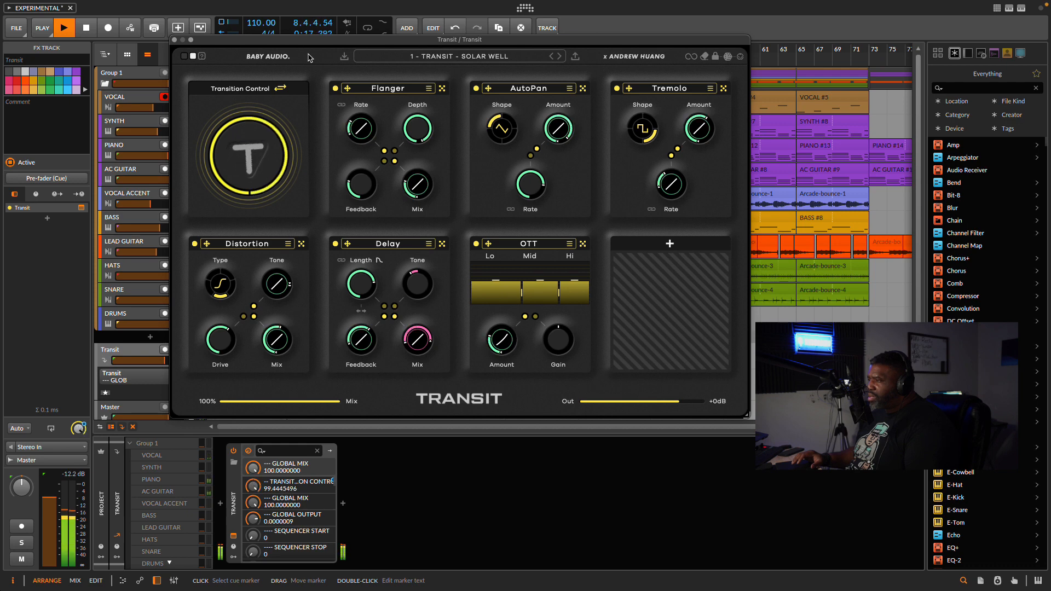
pyautogui.press('space')
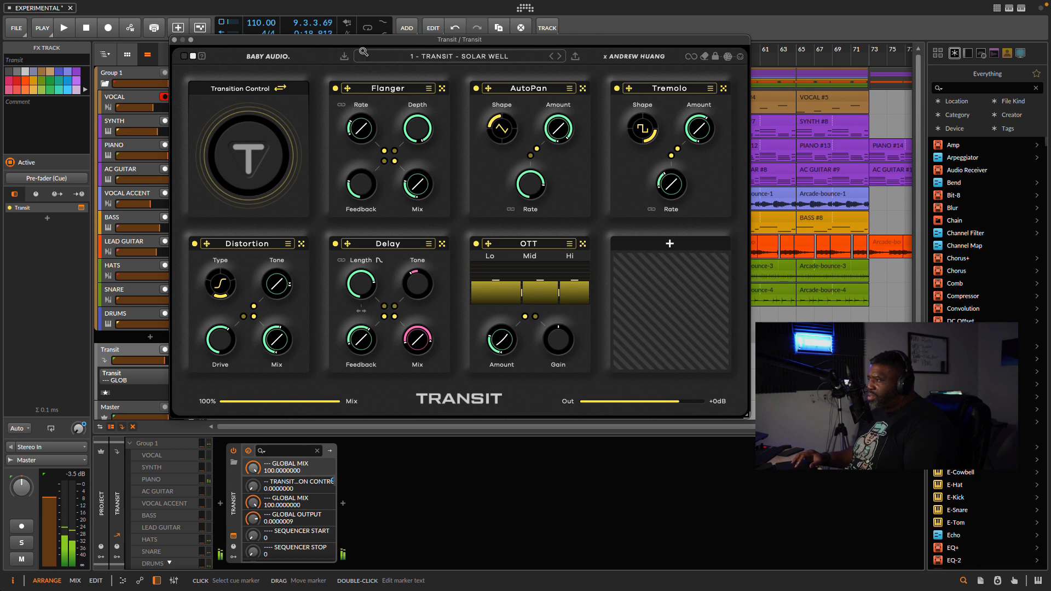
# Load the MELODY - DARK SKIP preset from the 08 EPIC B bank and audition it in the song.
pyautogui.click(444, 58)
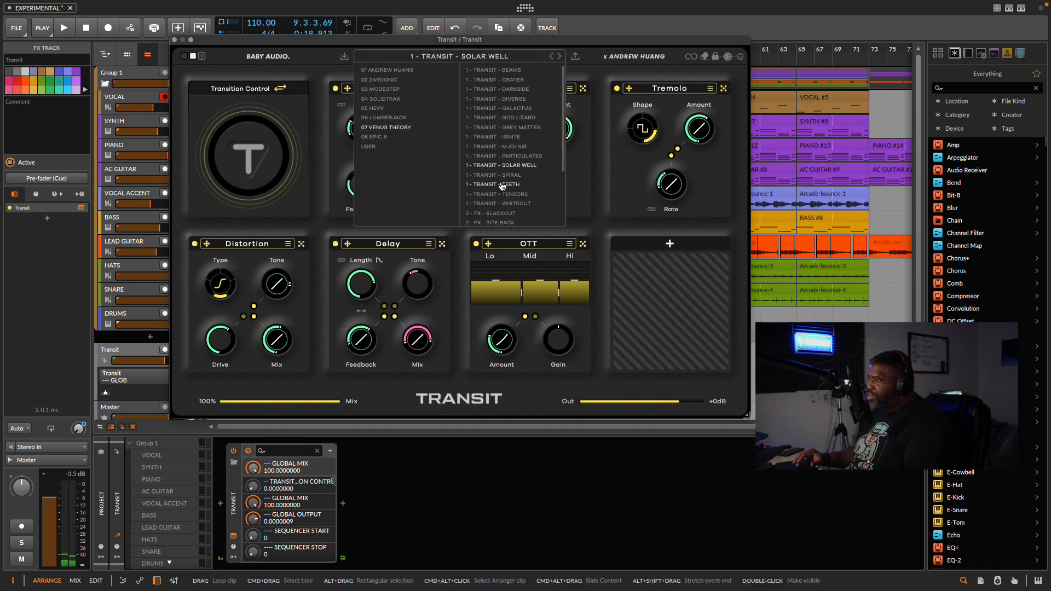
pyautogui.scroll(-5, 500, 183)
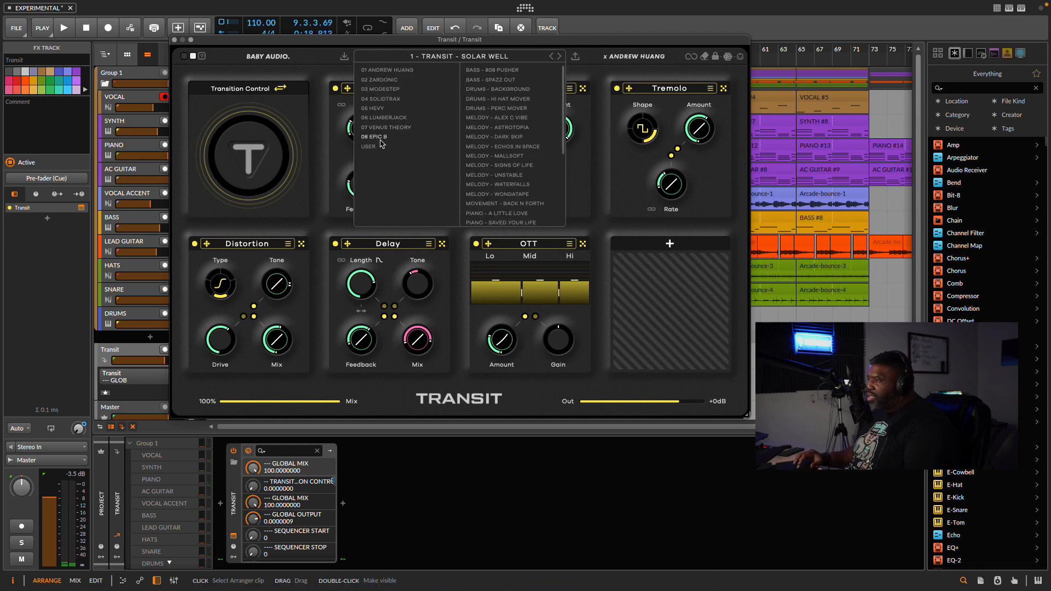
pyautogui.click(518, 137)
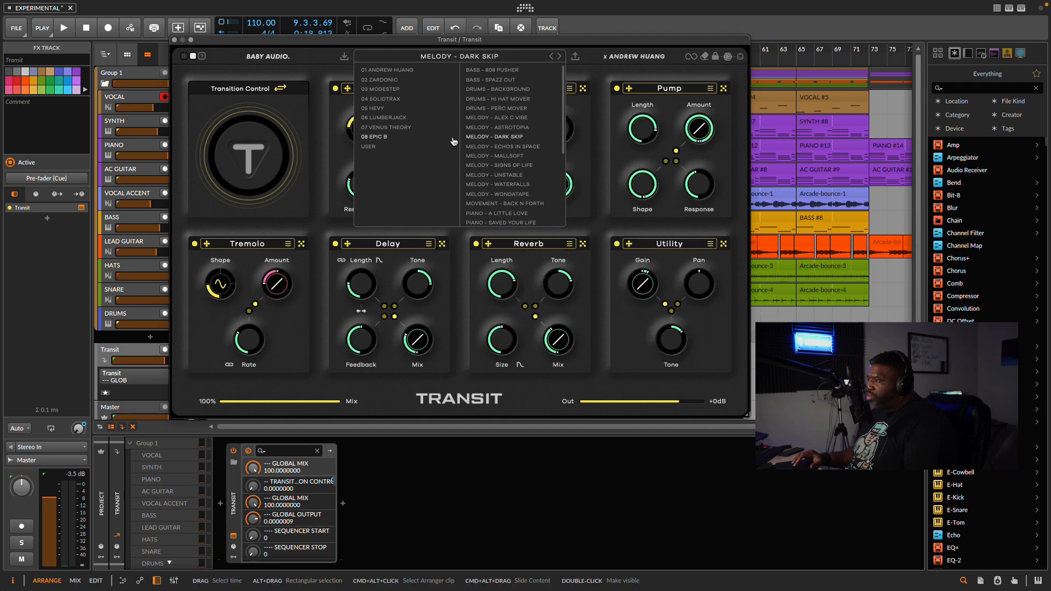
pyautogui.press('space')
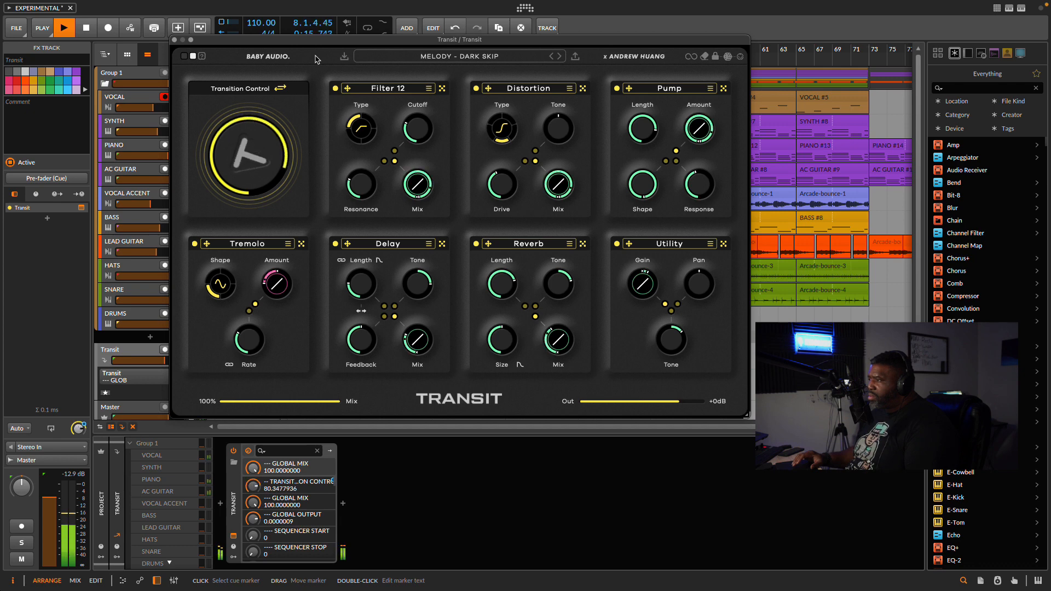
pyautogui.press('space')
pyautogui.press('space')
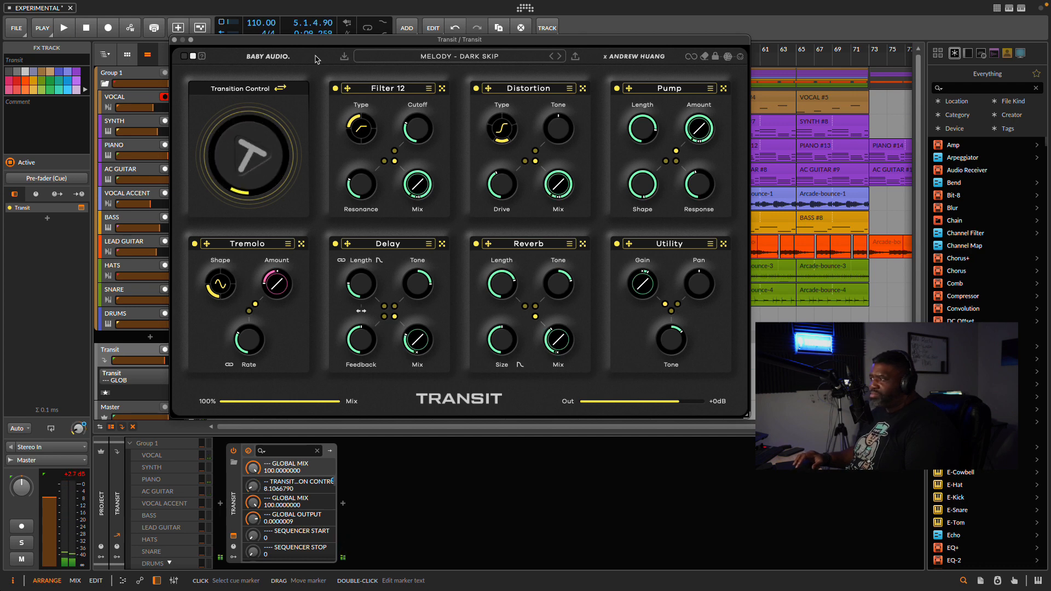
# Look through the remaining presets in the 08 EPIC B, 03 MODESTEP and USER banks.
pyautogui.click(468, 56)
pyautogui.scroll(-5, 488, 184)
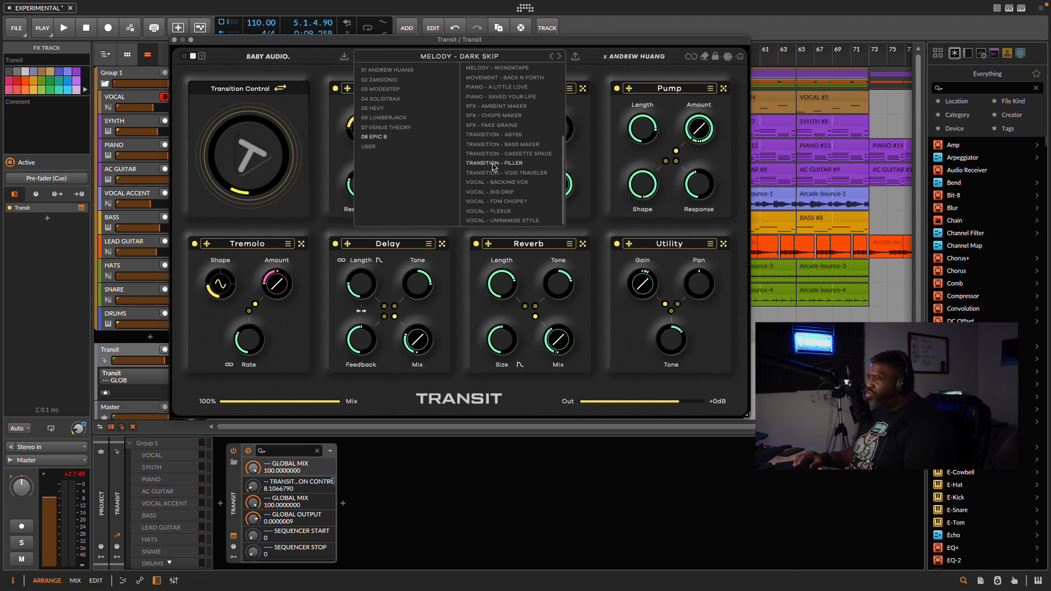
pyautogui.scroll(1, 490, 159)
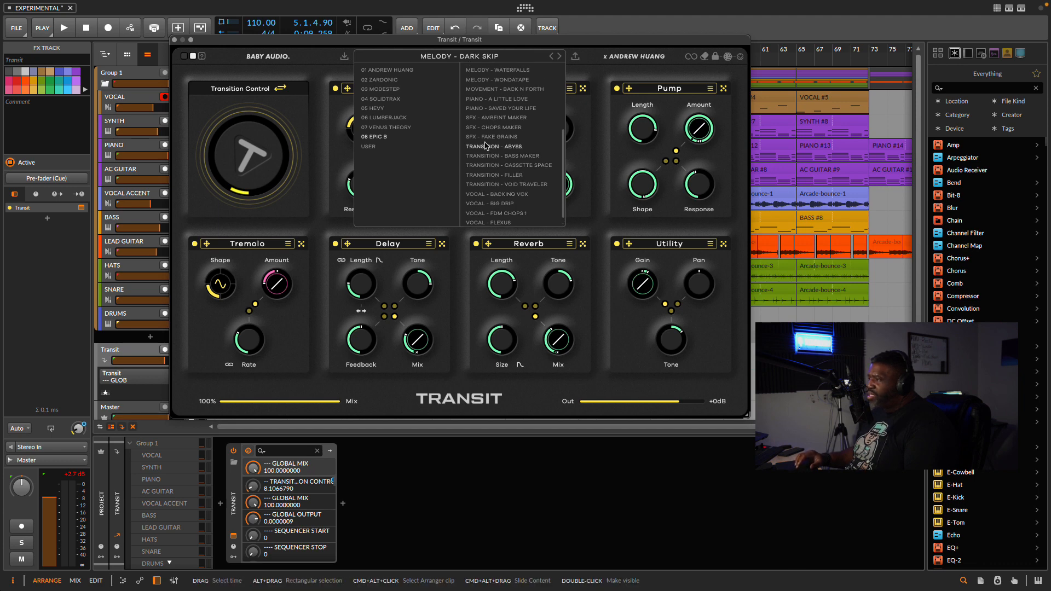
pyautogui.scroll(4, 485, 144)
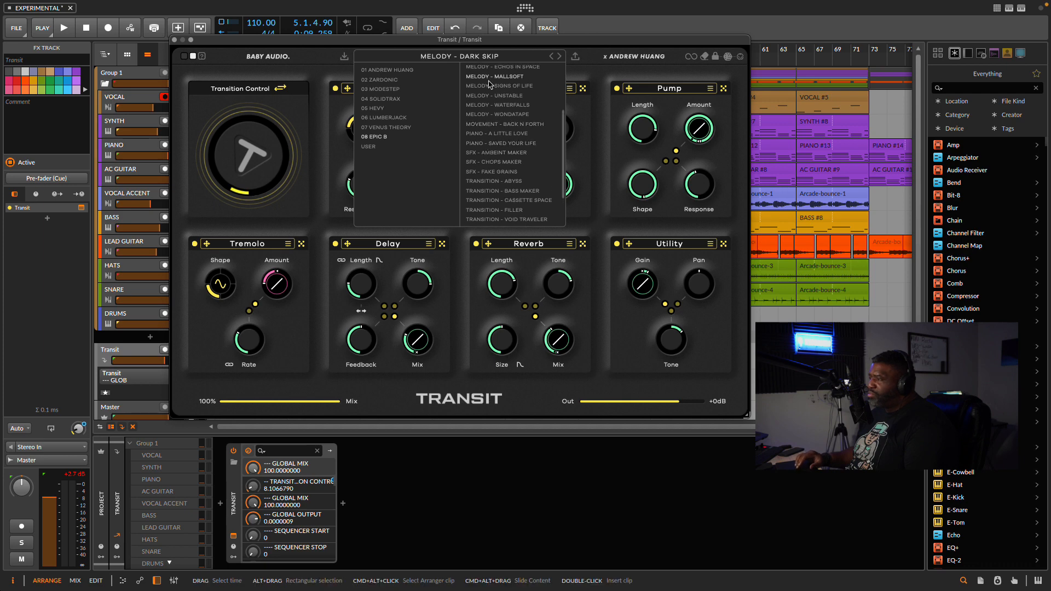
pyautogui.click(384, 88)
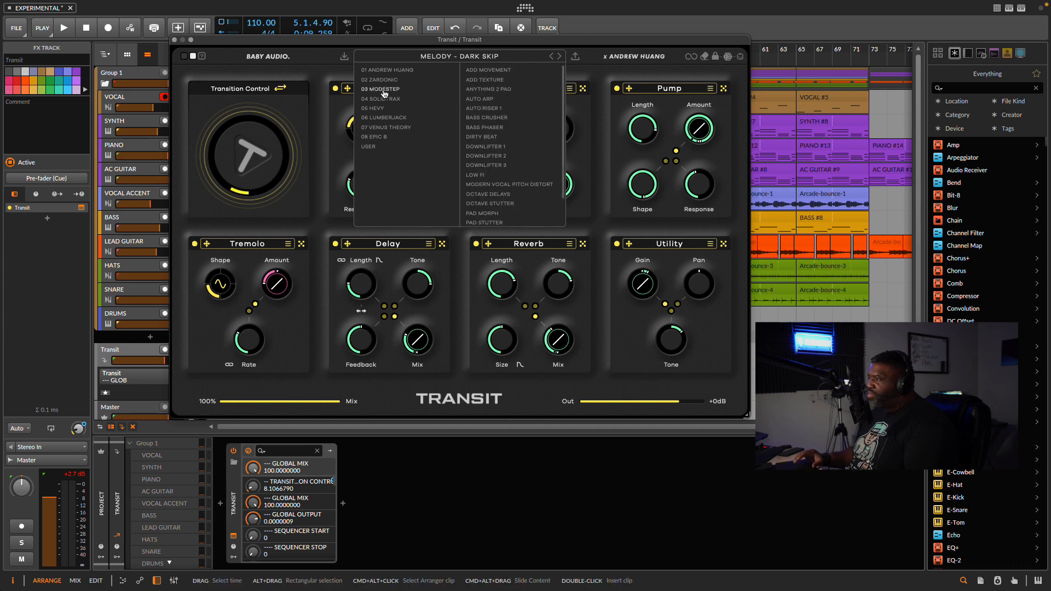
pyautogui.scroll(-2, 470, 118)
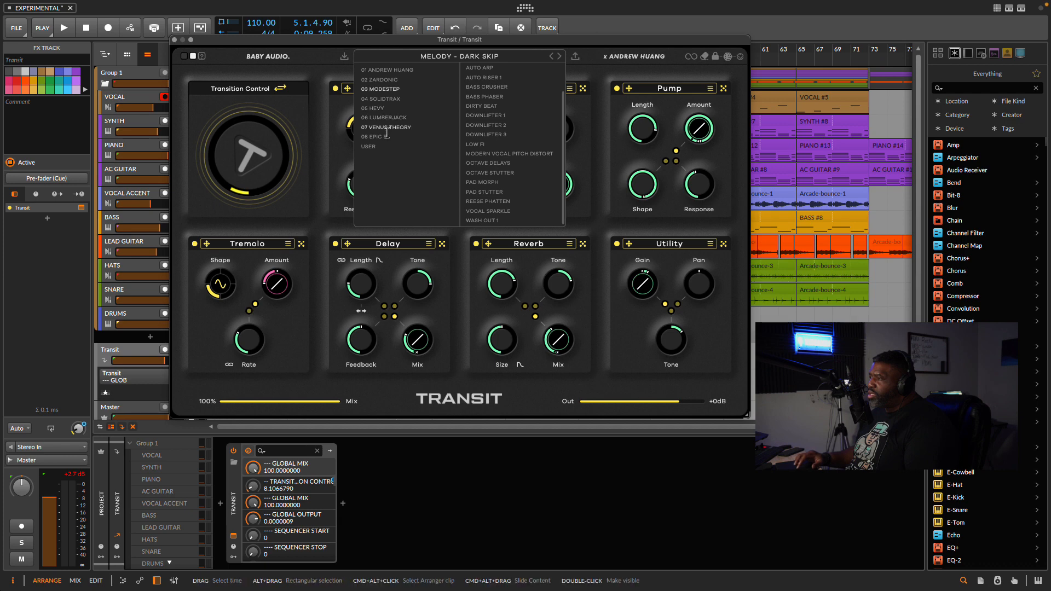
pyautogui.click(369, 148)
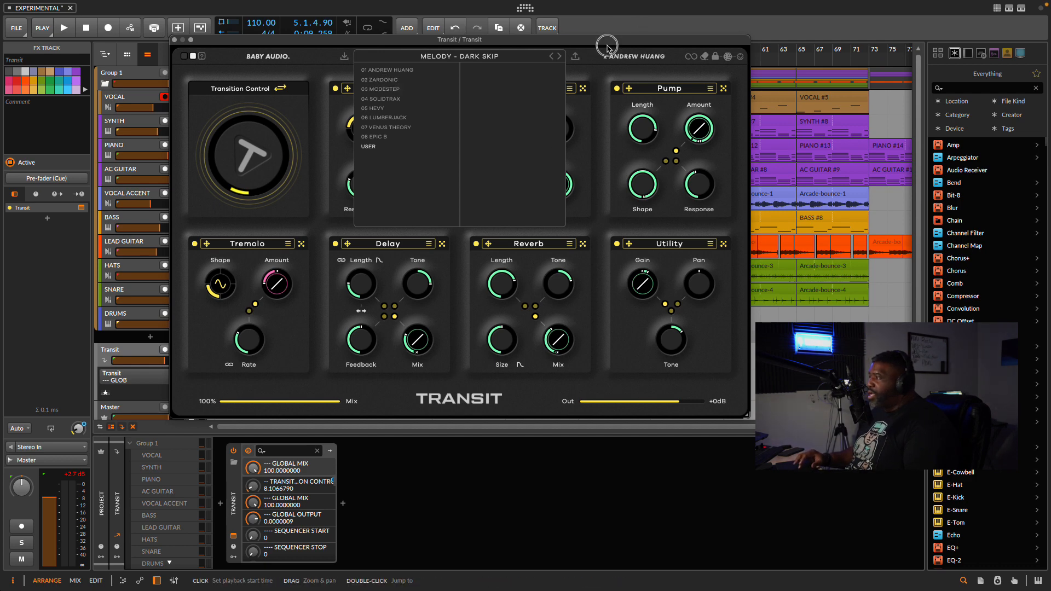
# With the global infinity option switched on, clear all effect slots to INIT and randomize a new effect chain.
pyautogui.click(692, 57)
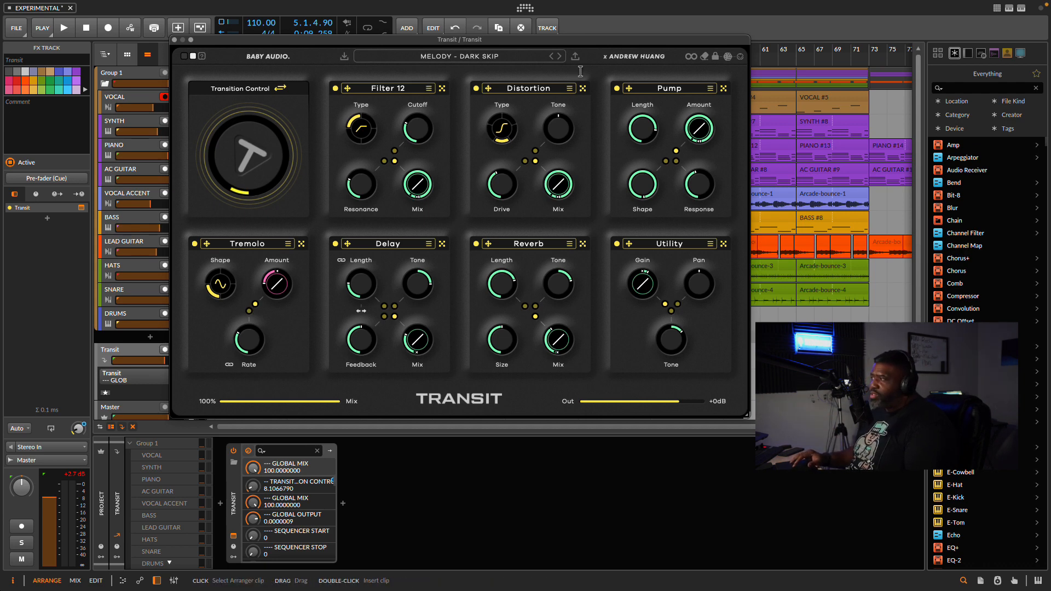
pyautogui.click(703, 60)
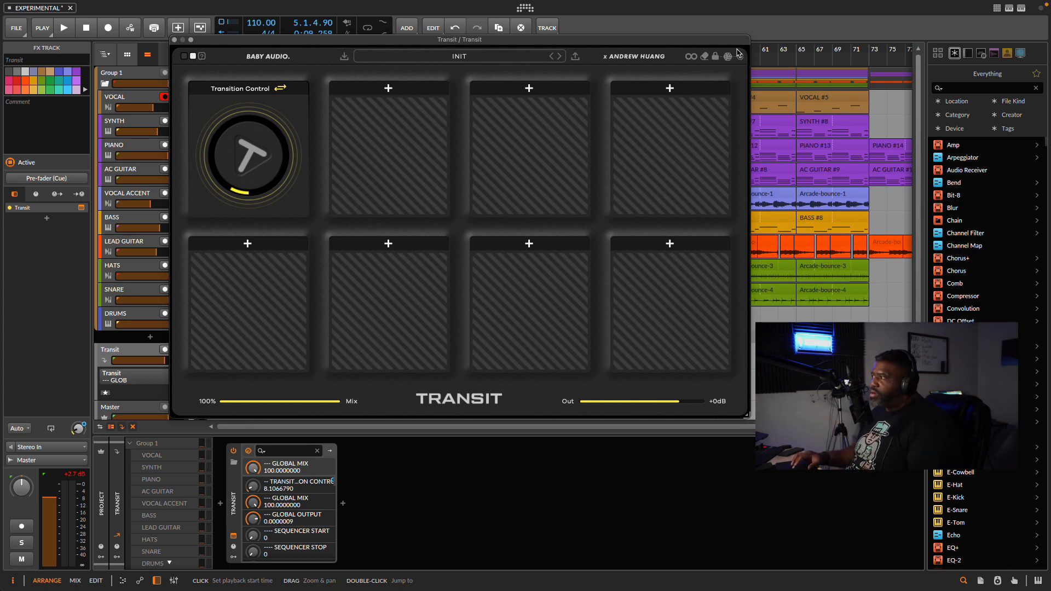
pyautogui.click(728, 57)
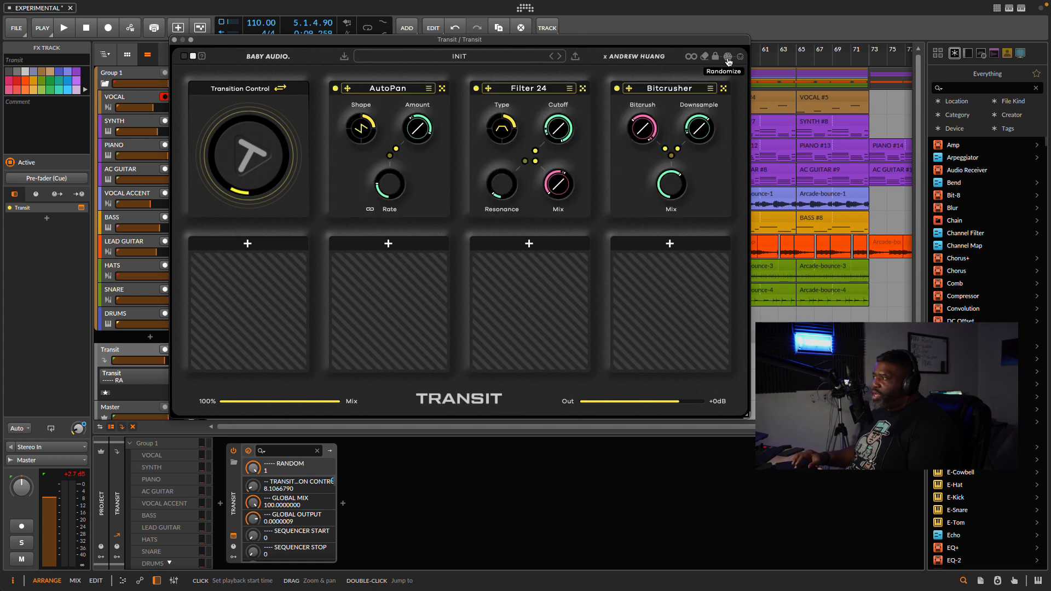